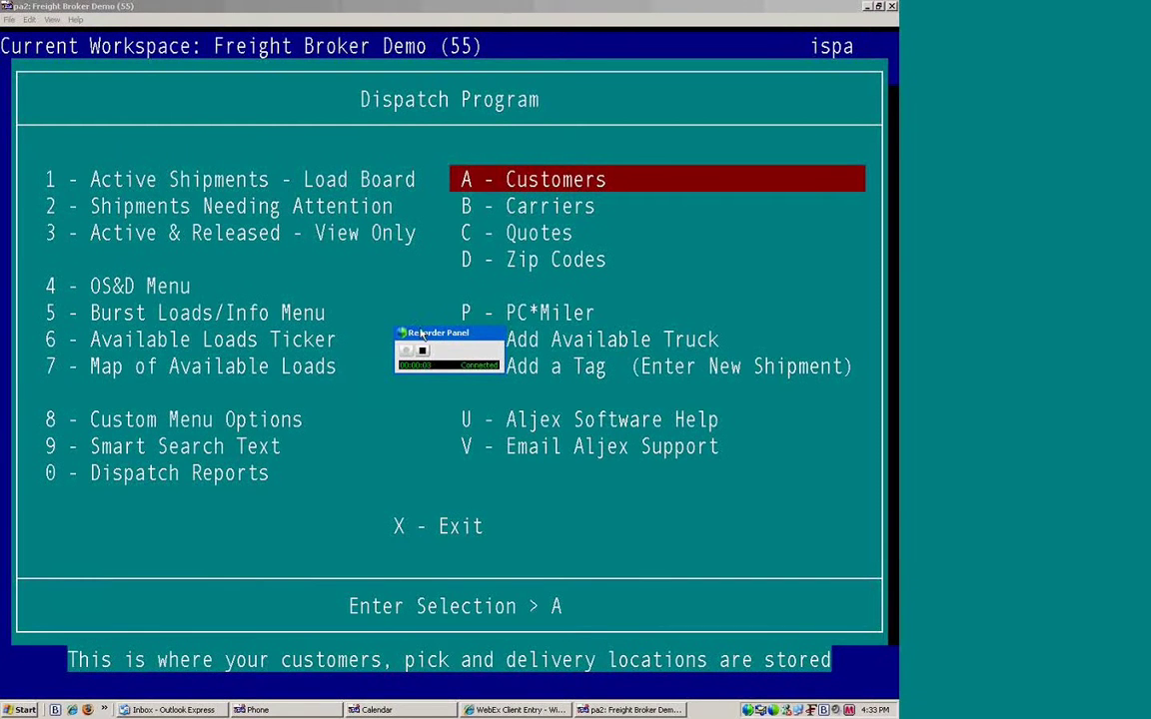
Step: Start a new blank customer record from the Customer File menu
left_click(492, 156)
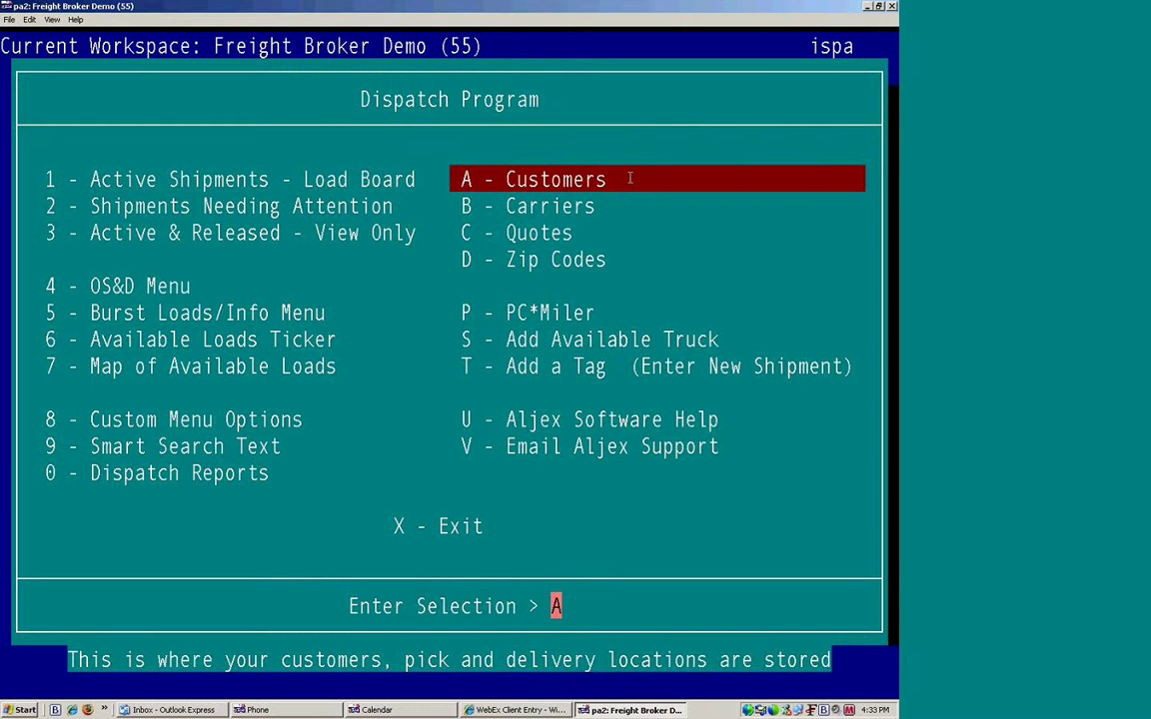
key("Return")
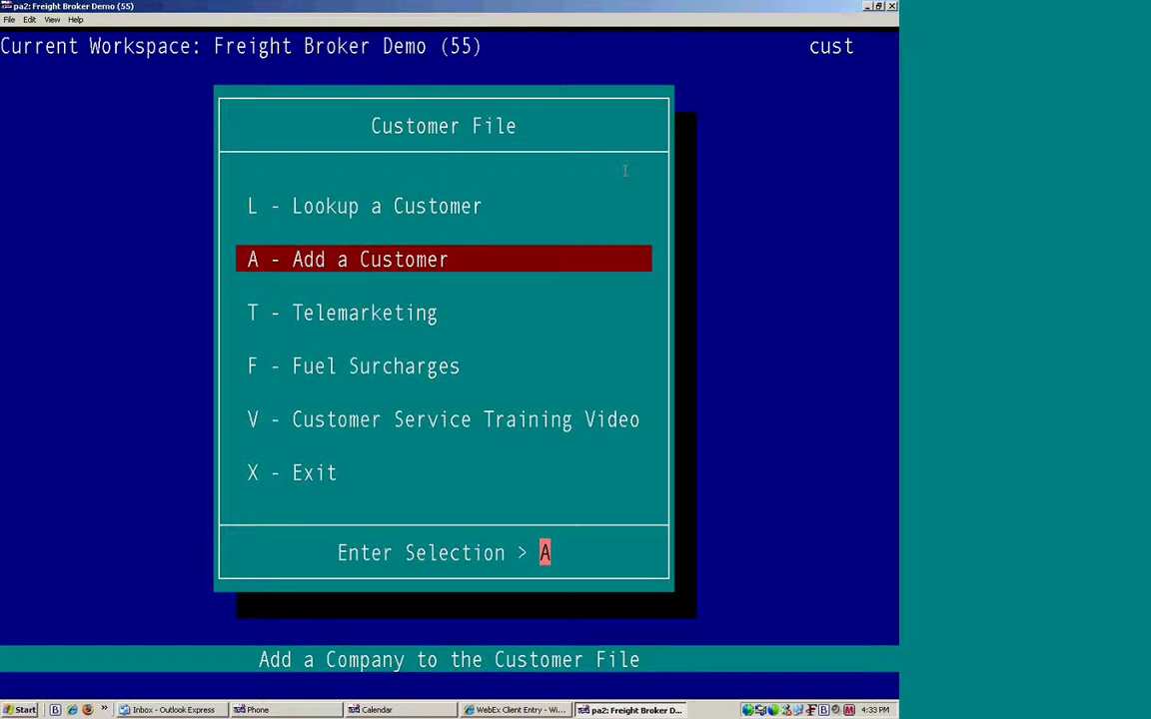
key("Return")
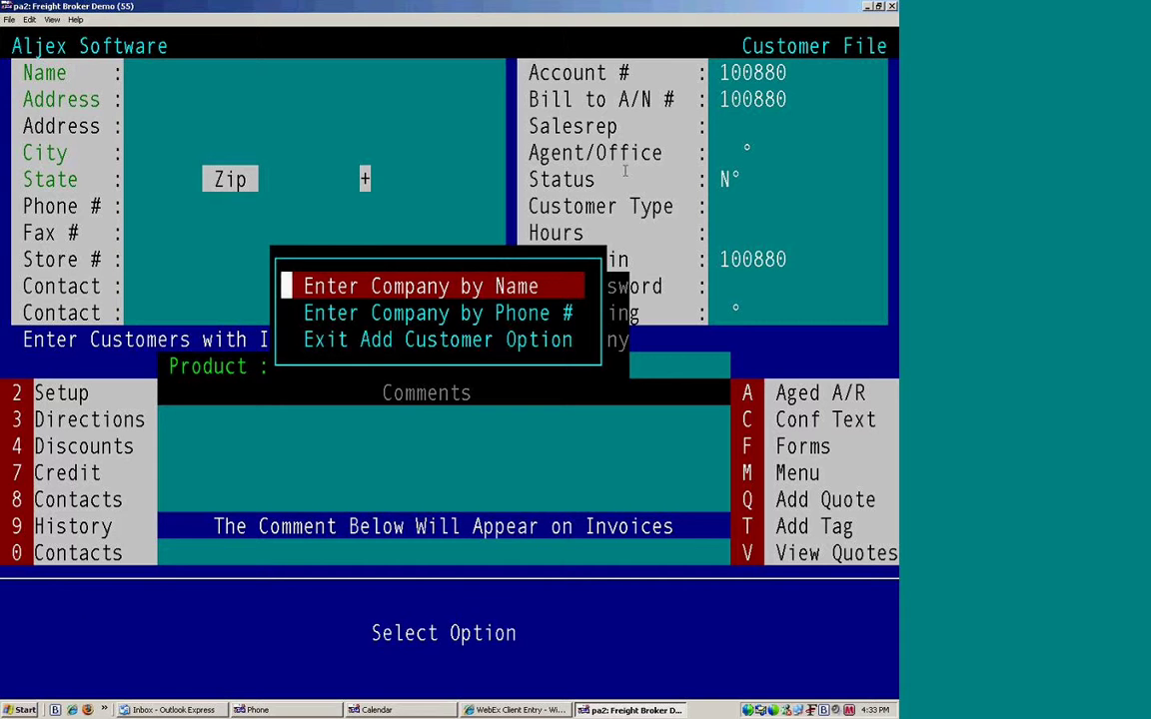
Step: Enter the company name ALEX'S APPLES with its street address and zip code
key("Return")
type("alex's an")
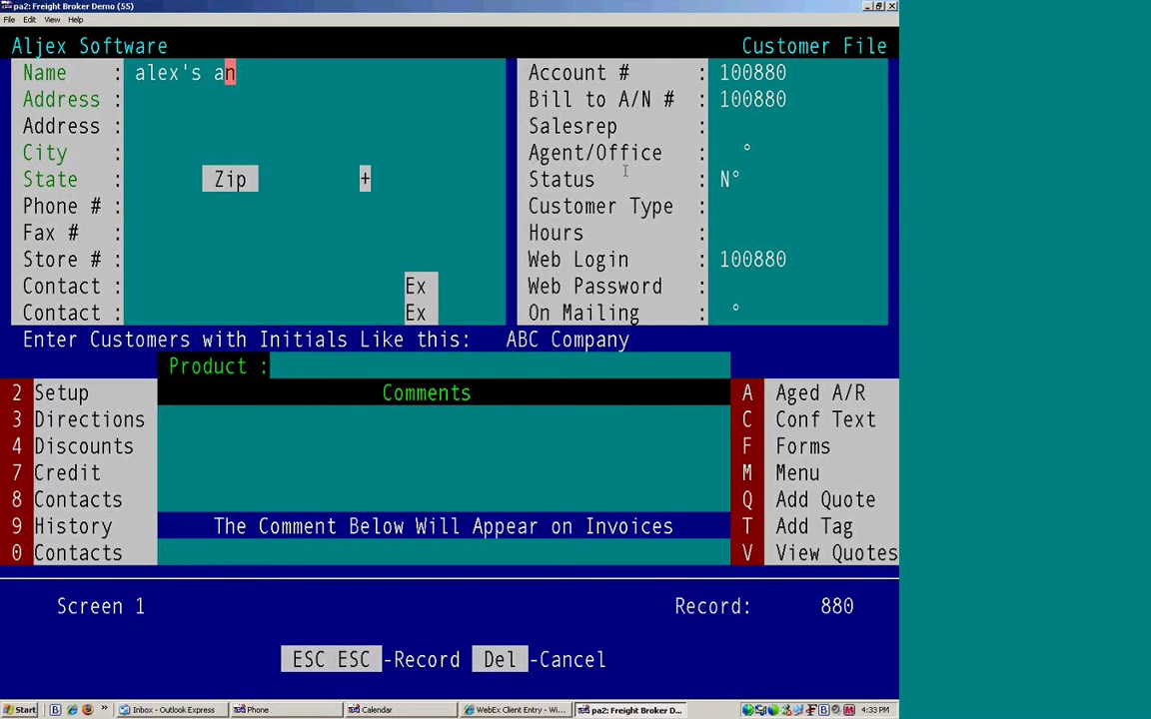
key("BackSpace")
type("pples")
key("Return")
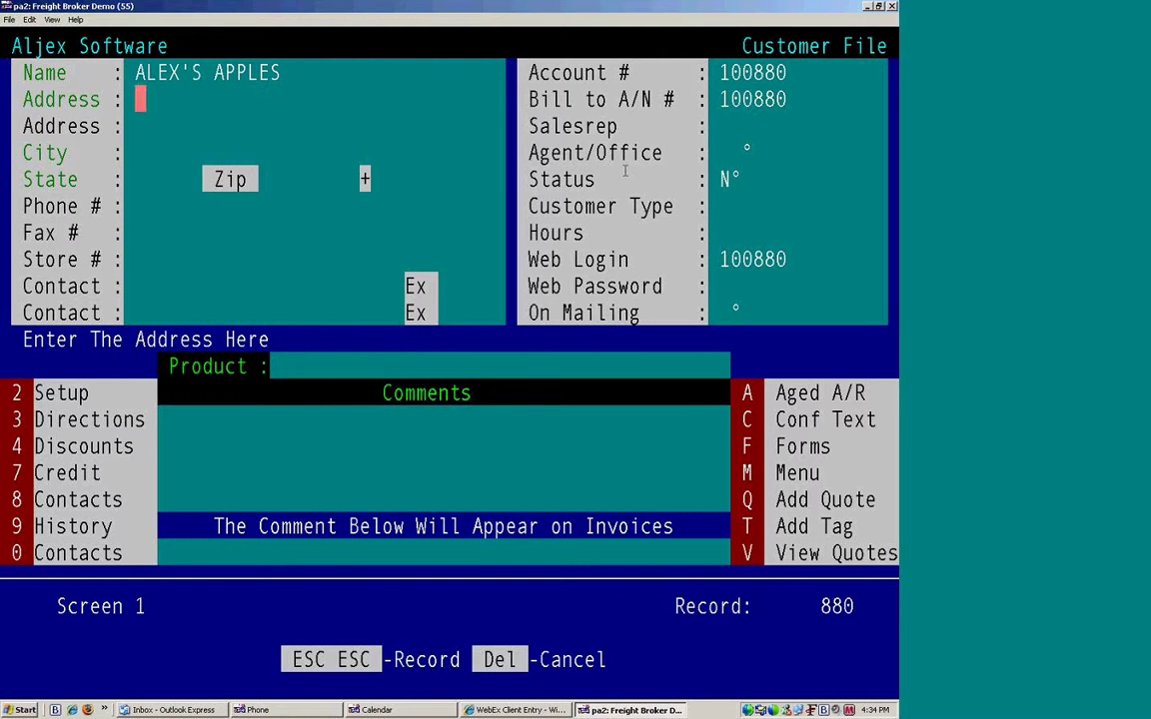
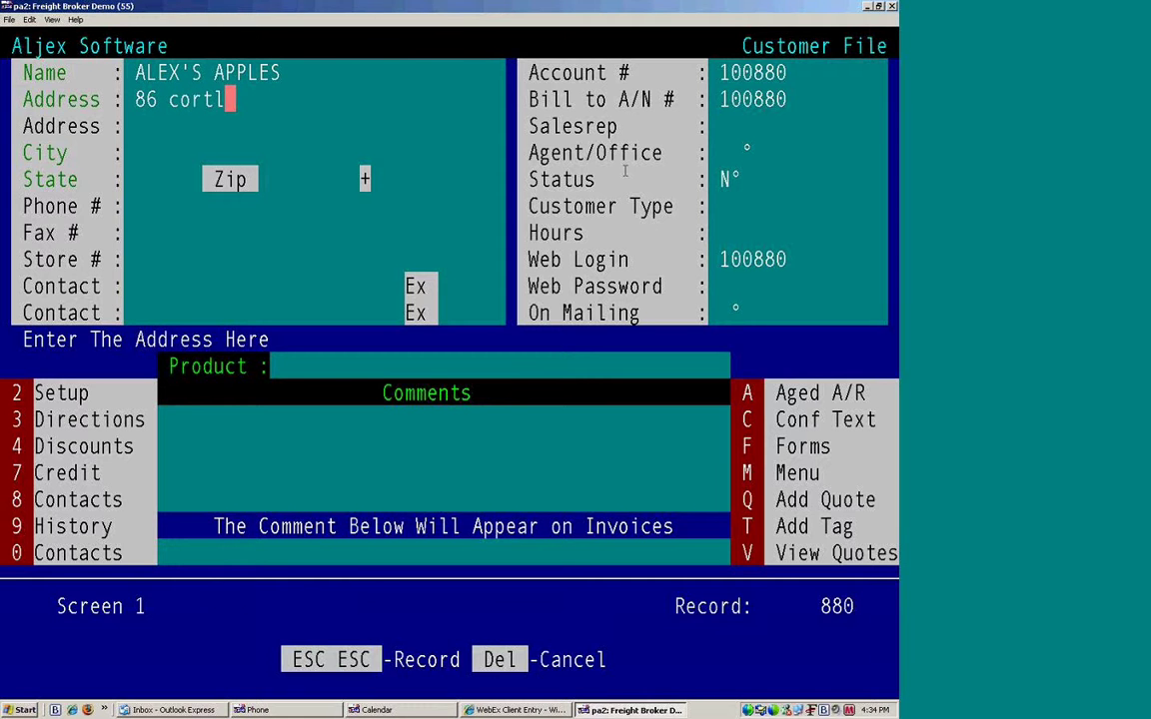
key("Return")
key("Return")
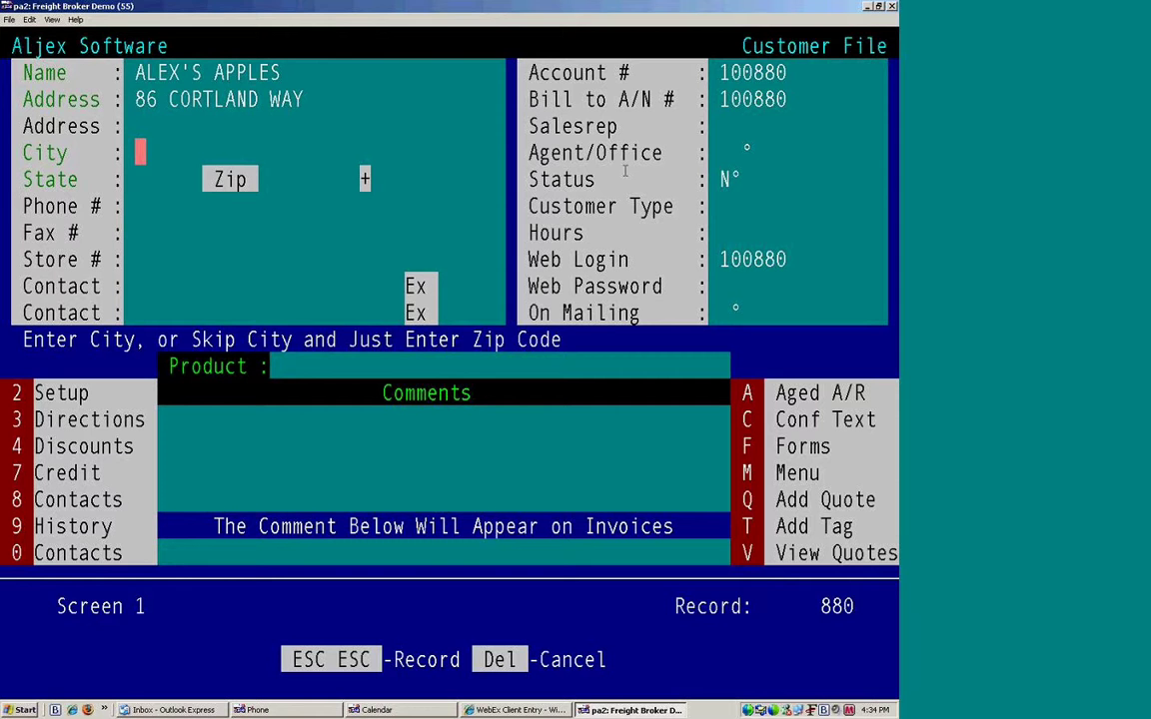
key("Return")
key("Return")
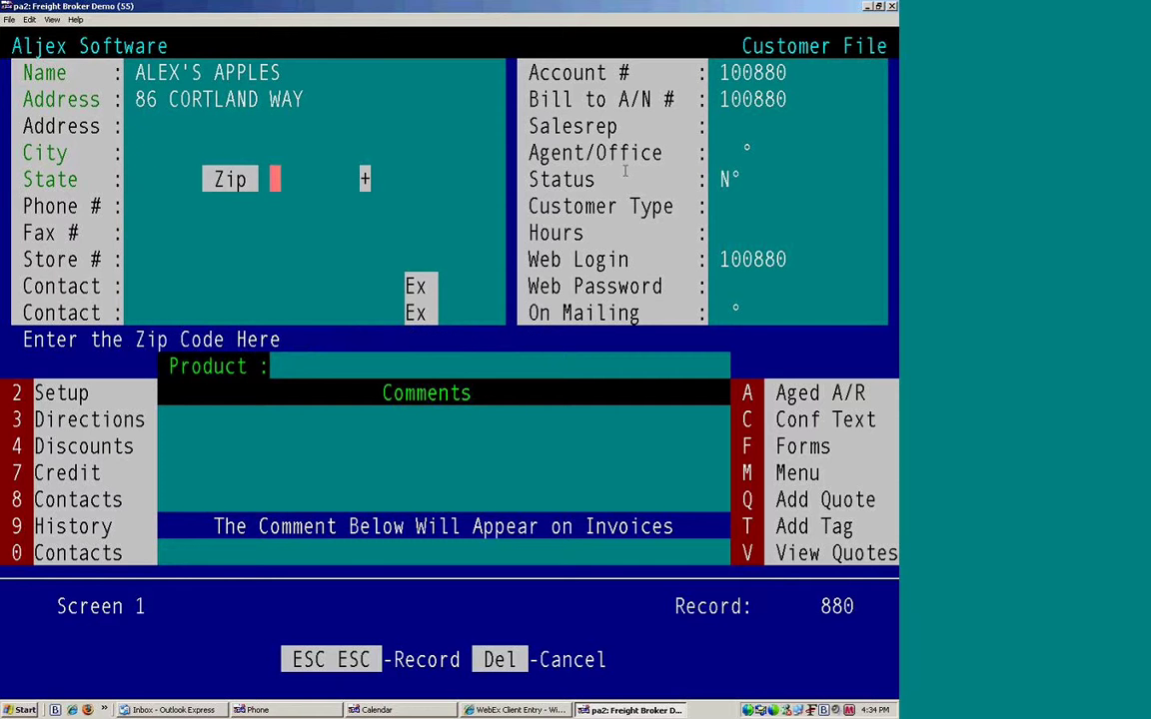
type("10021")
key("Return")
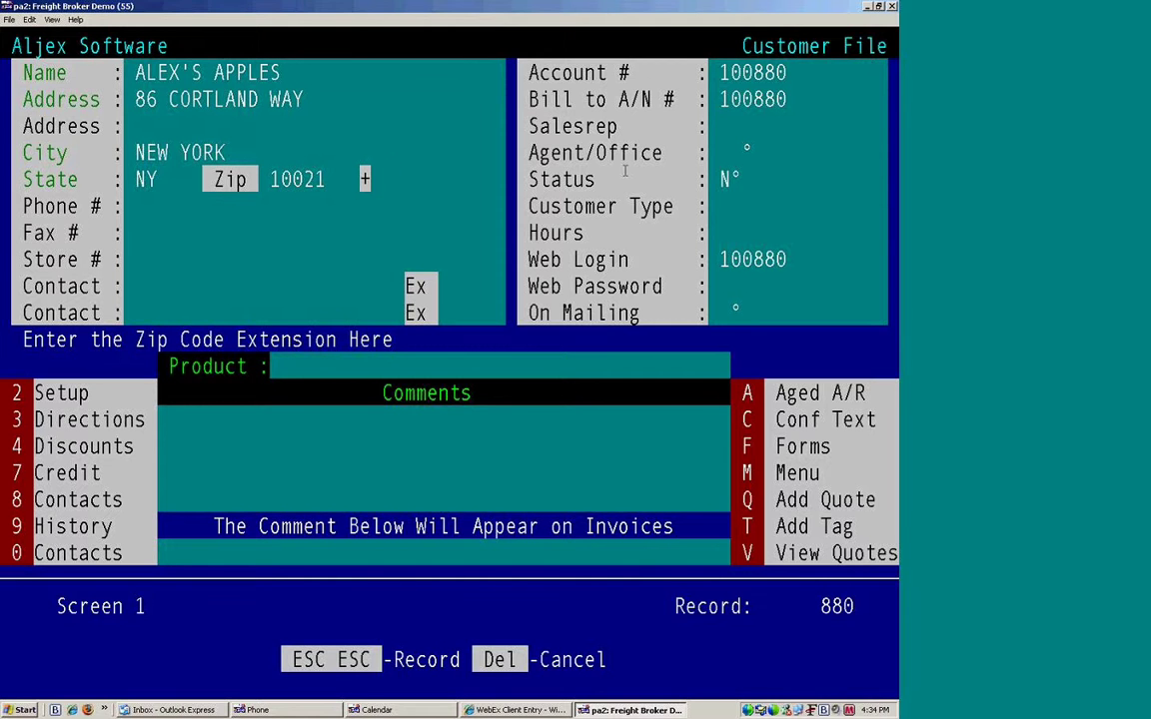
Step: Add the company phone number and a primary contact with extension 13
key("Return")
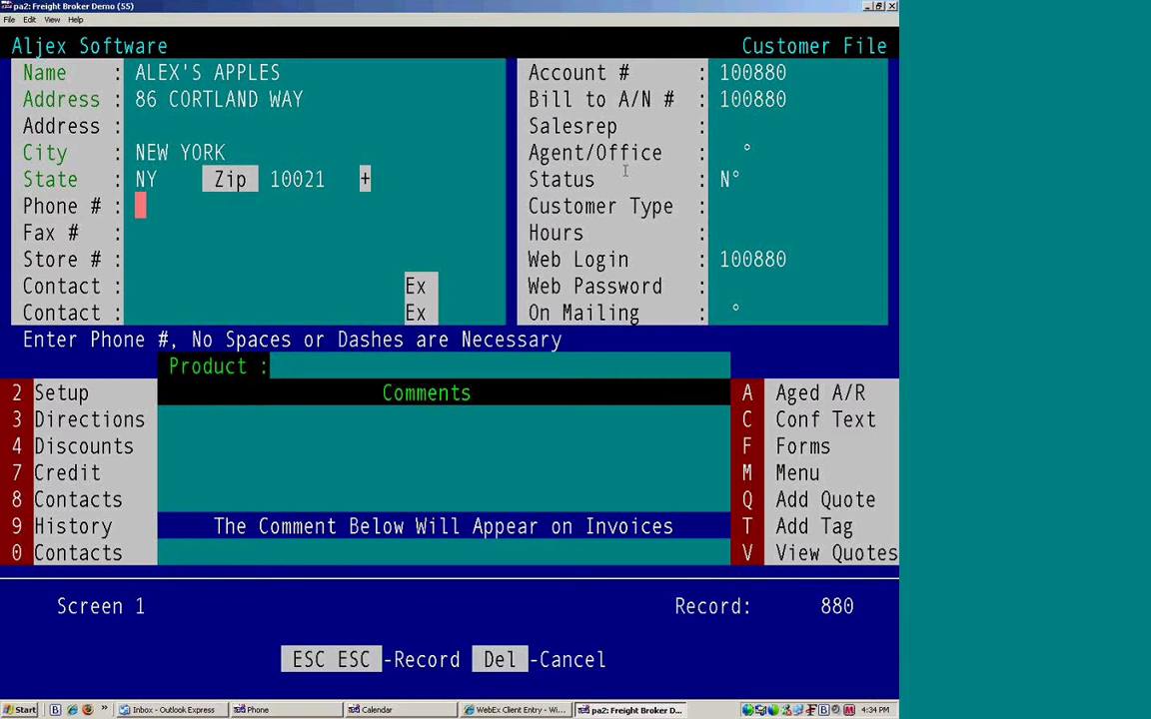
key("Return")
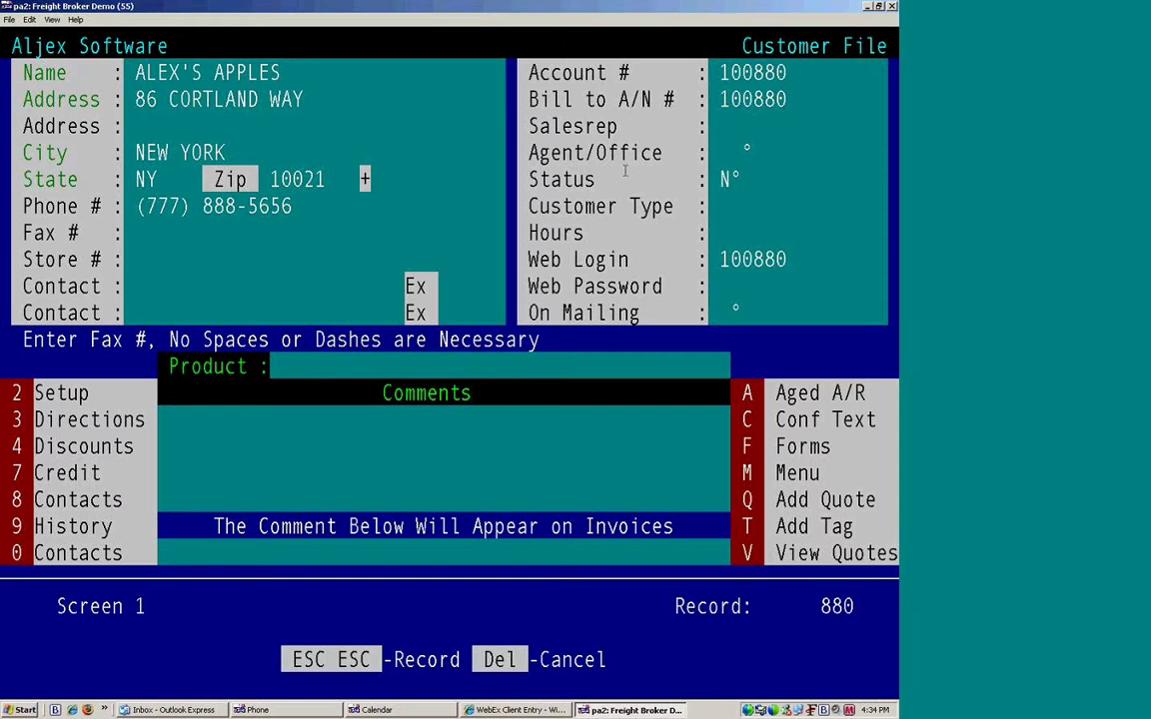
key("Return")
key("Return")
type("trevor")
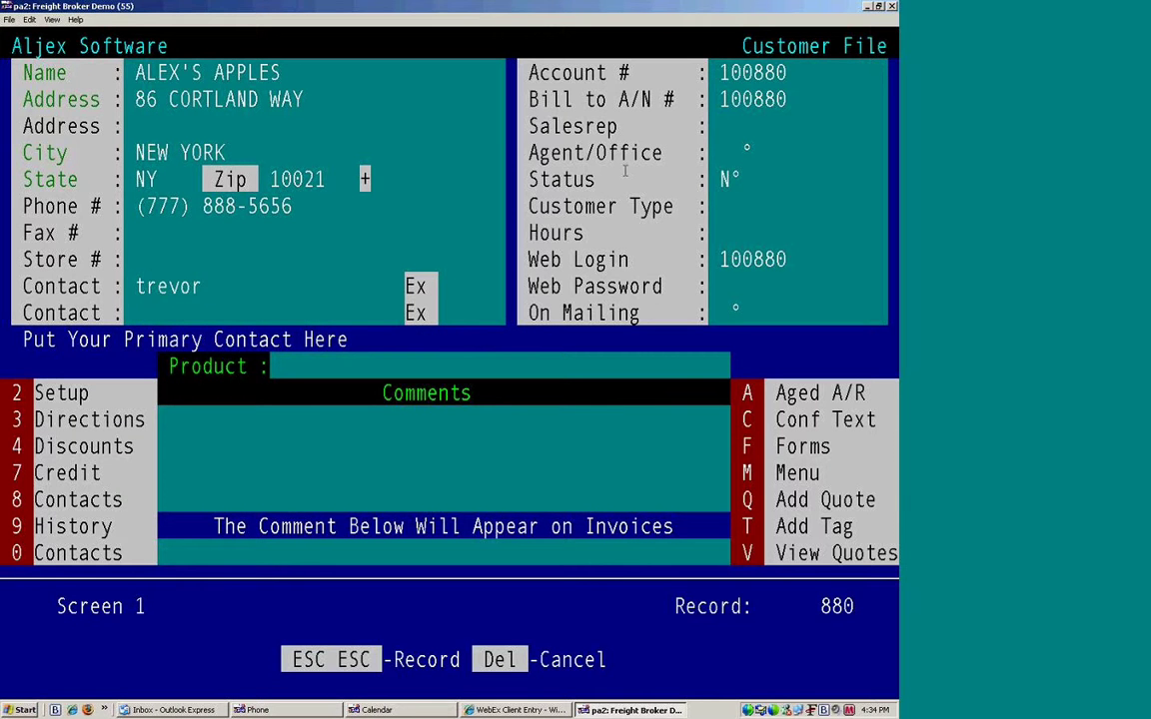
key("Return")
type("13")
key("Return")
key("Return")
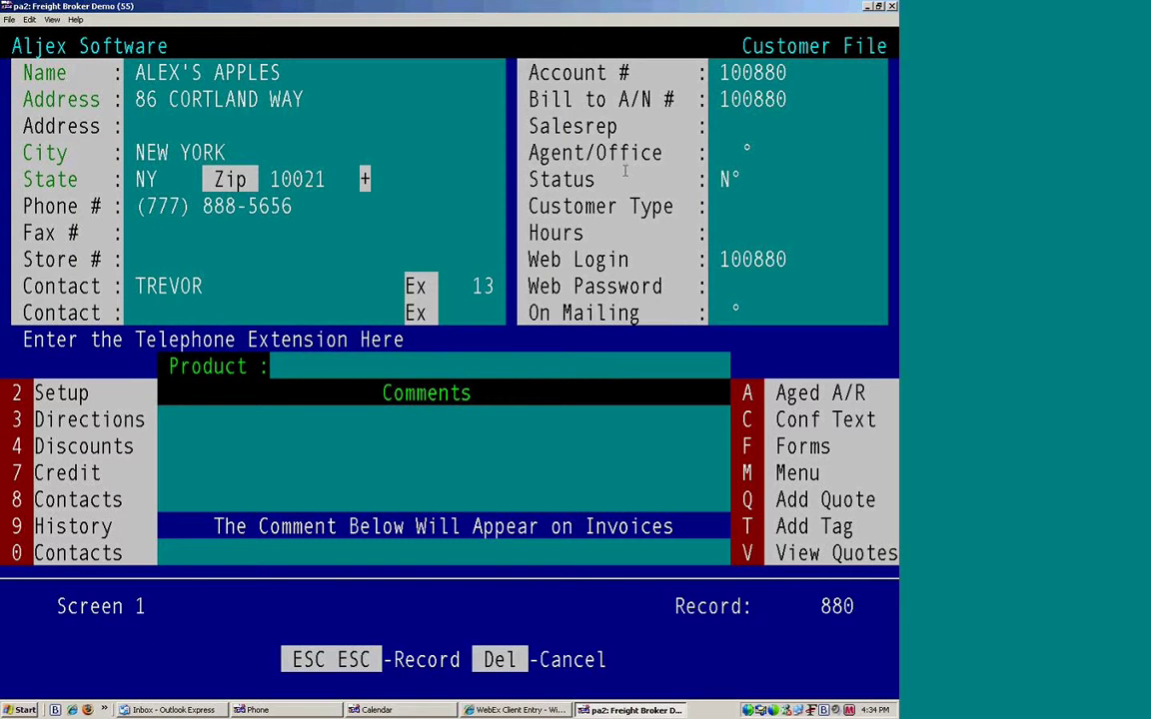
key("Return")
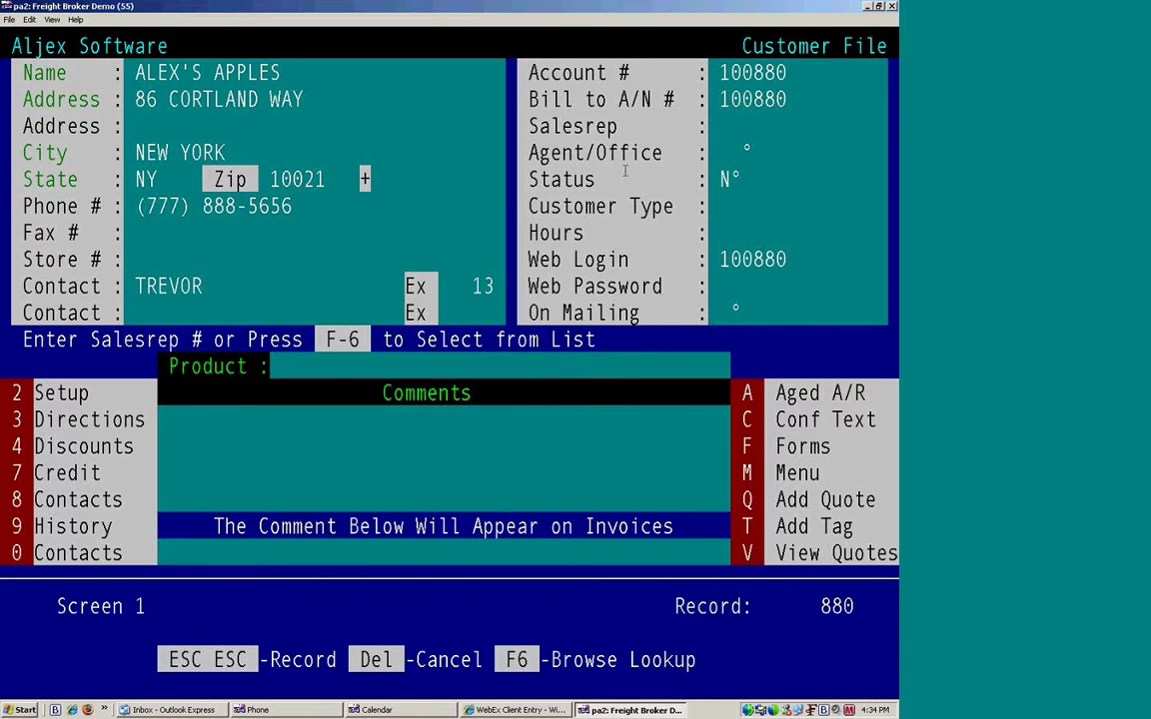
Step: Assign salesrep 457 from the F6 salesrep list after two rejected entries
type("o")
key("Return")
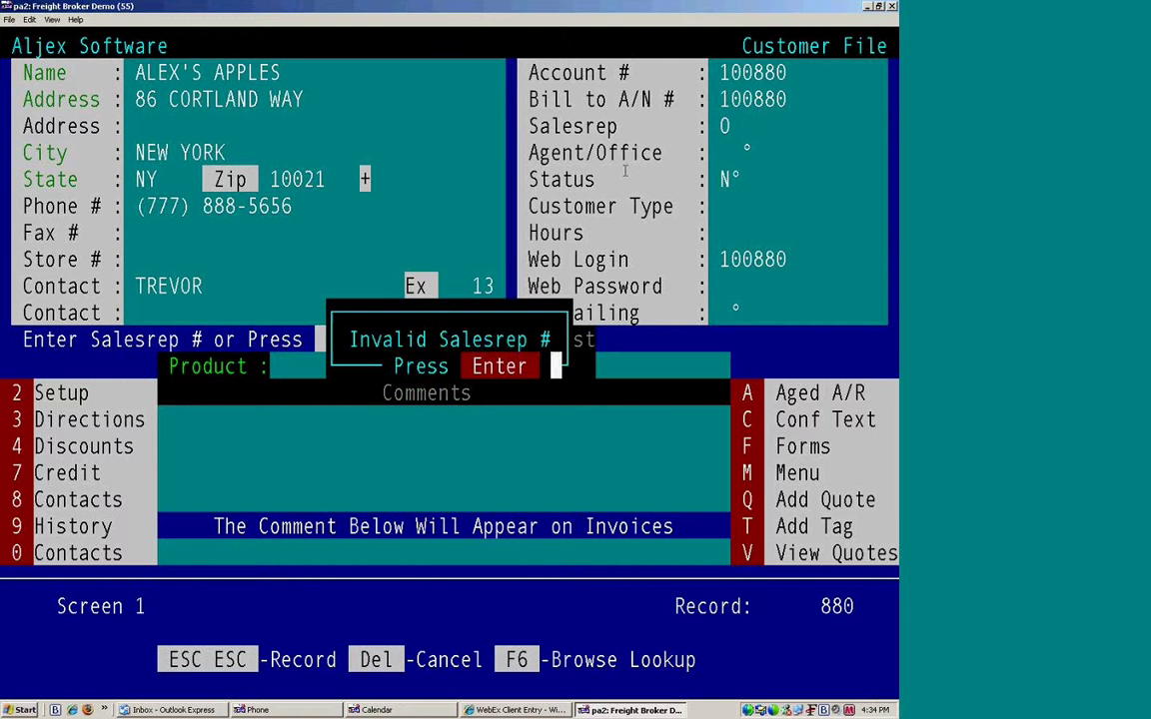
key("Return")
type("p")
key("Return")
key("Return")
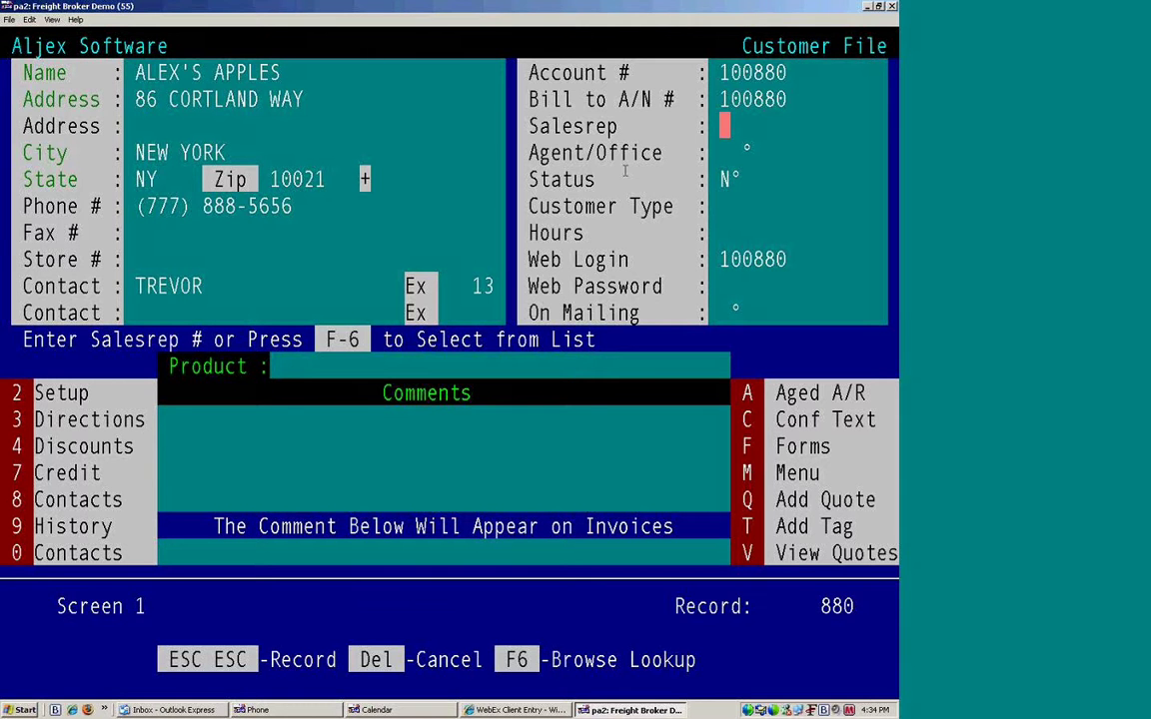
key("F6")
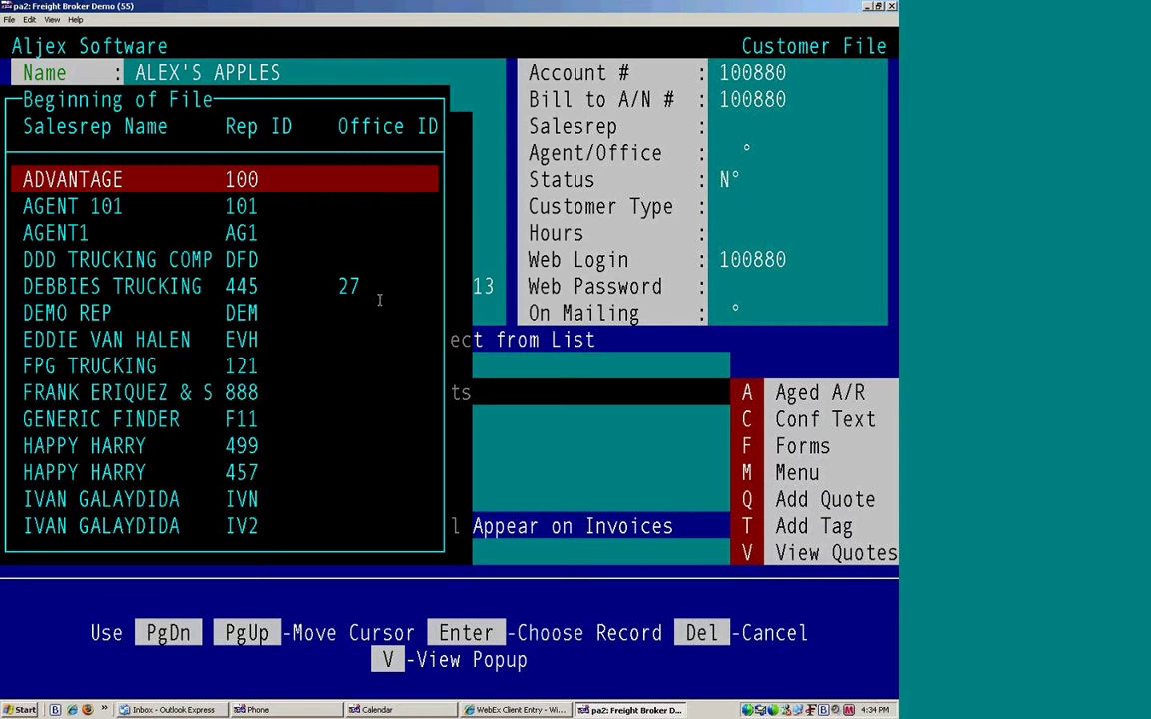
key("Down")
key("Down")
key("Down")
key("Down")
key("Down")
key("Down")
key("Down")
key("Down")
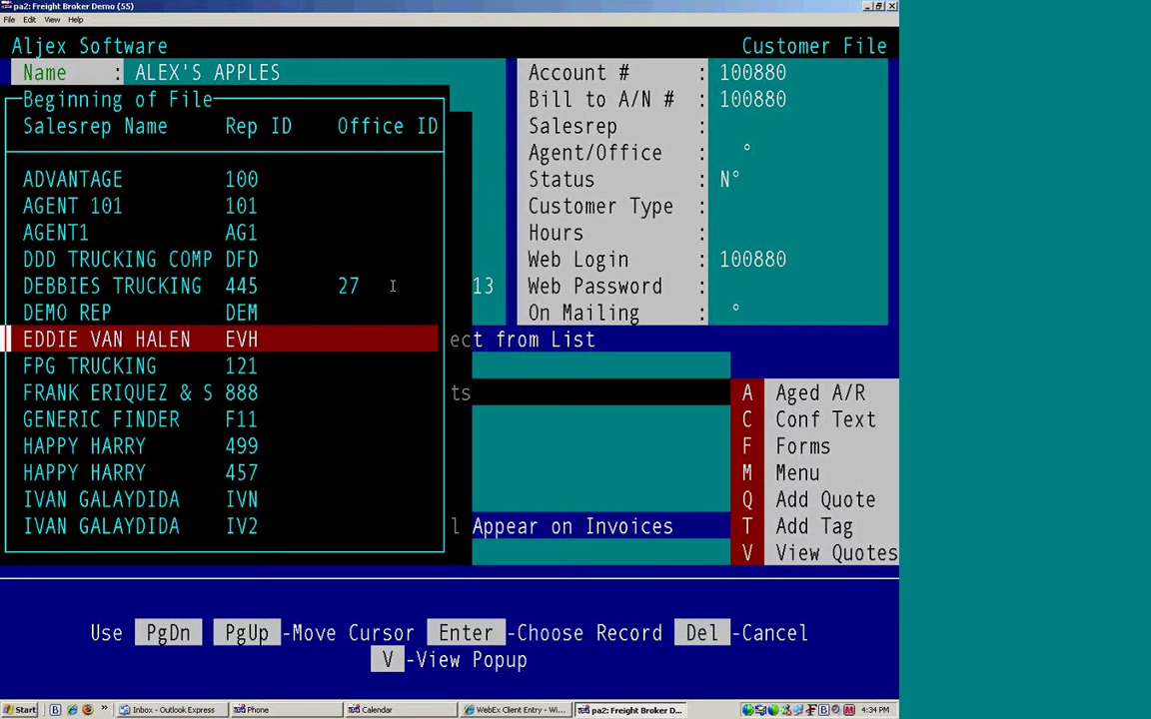
key("Down")
key("Down")
key("Down")
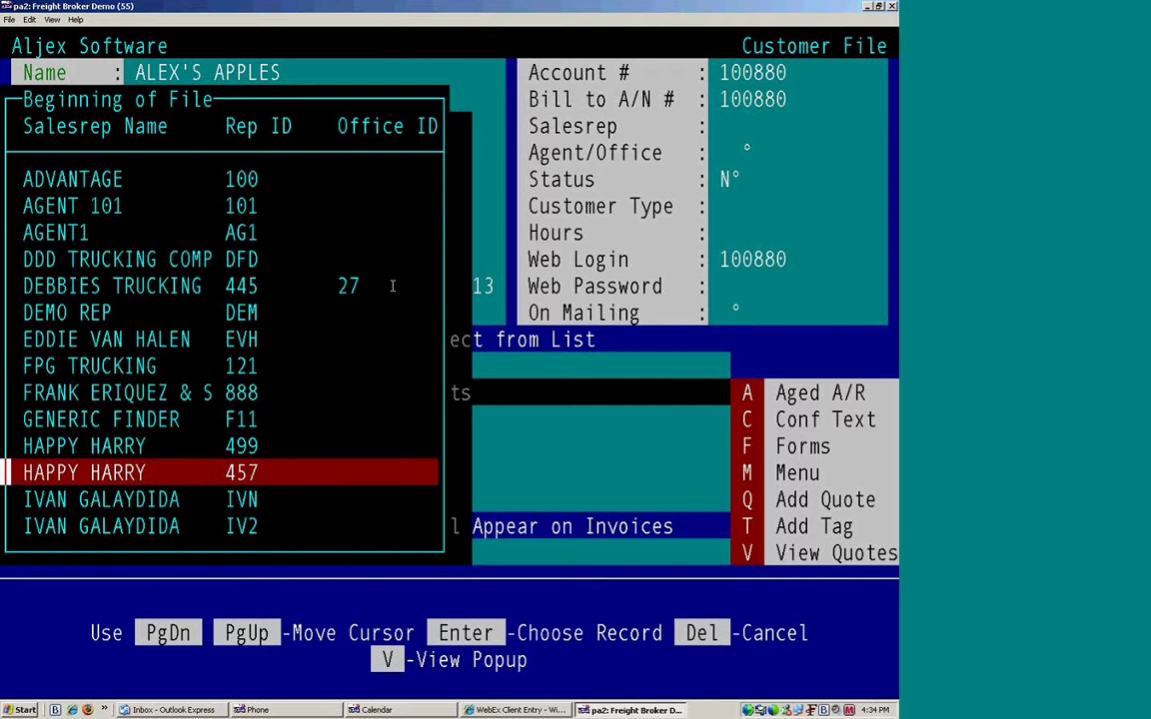
key("Return")
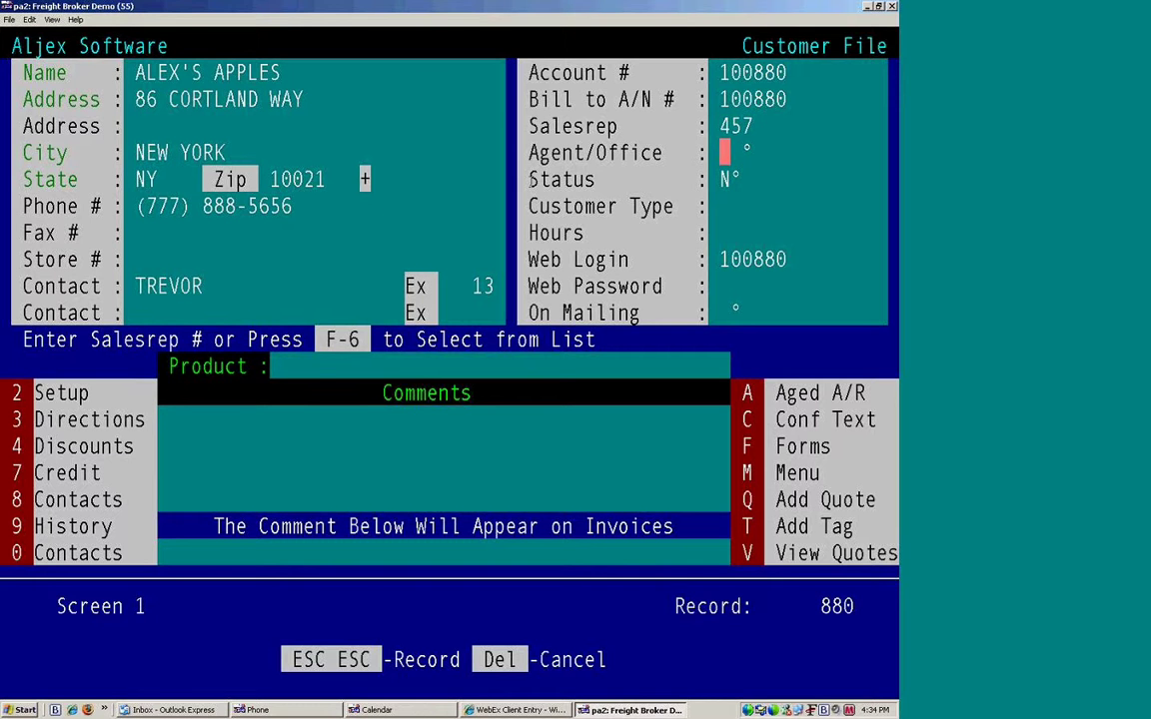
Step: Leave the customer's Status set to N
key("Return")
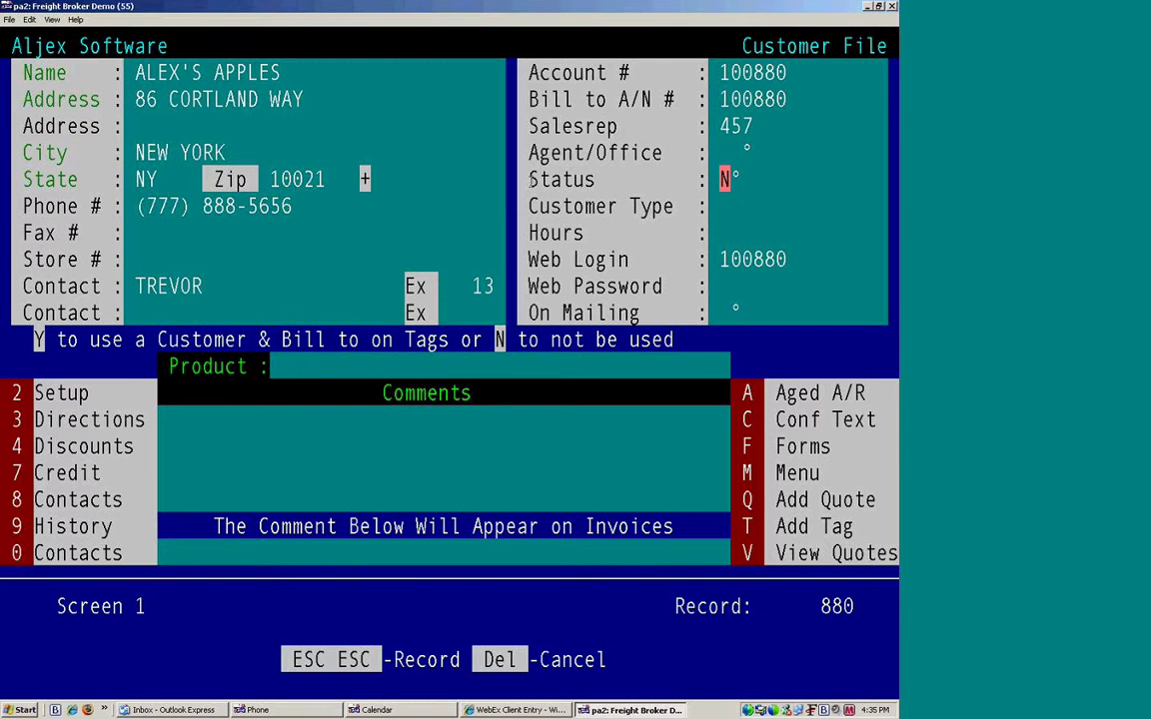
left_click_drag(741, 340, 32, 341)
left_click(320, 259)
key("Return")
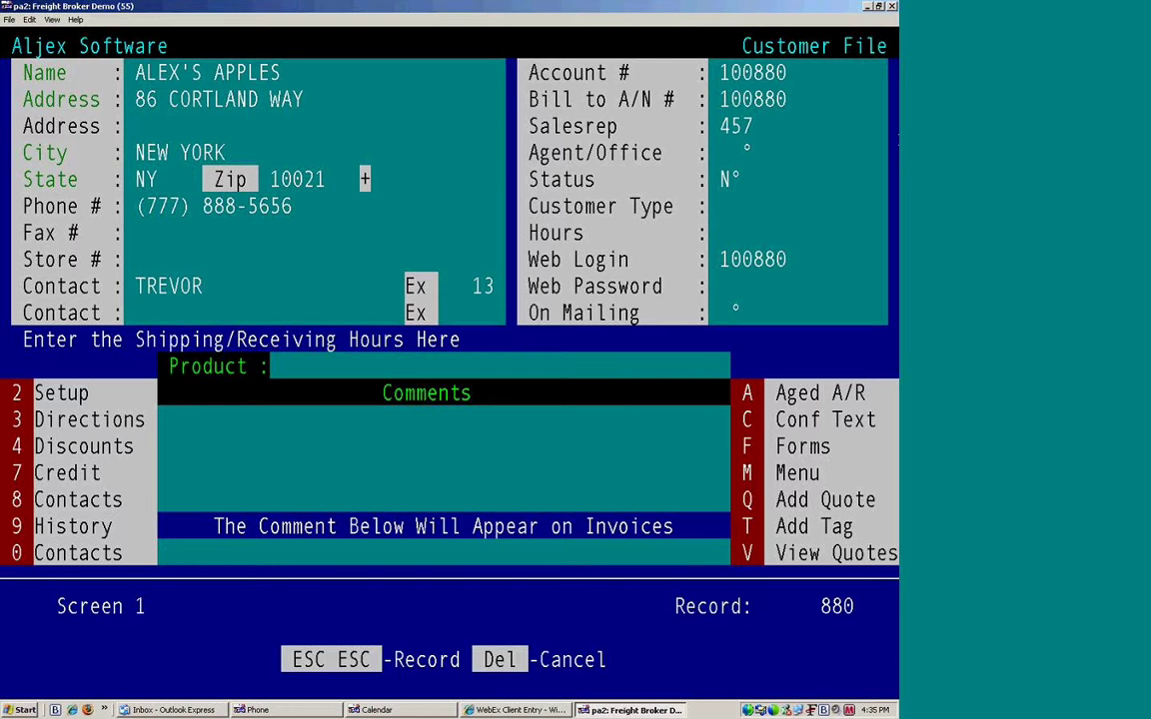
Step: Skip Hours and Web Login, then enter the customer's web password
key("Return")
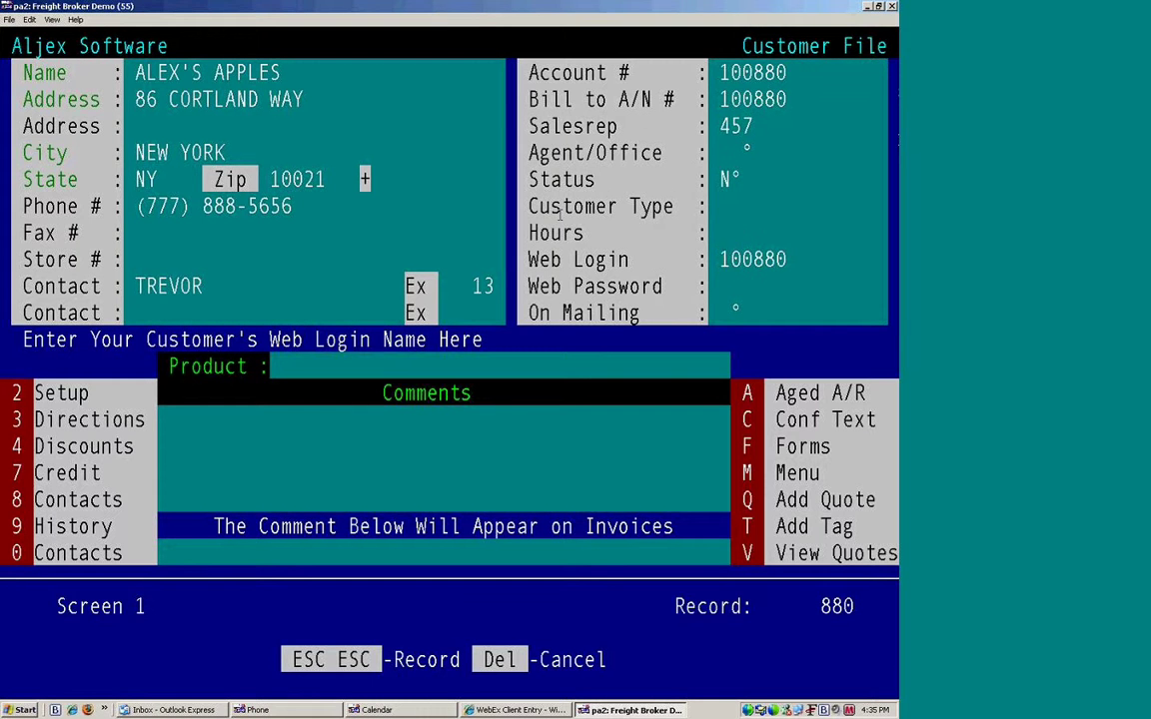
left_click_drag(521, 260, 812, 287)
right_click(406, 209)
key("Return")
key("Return")
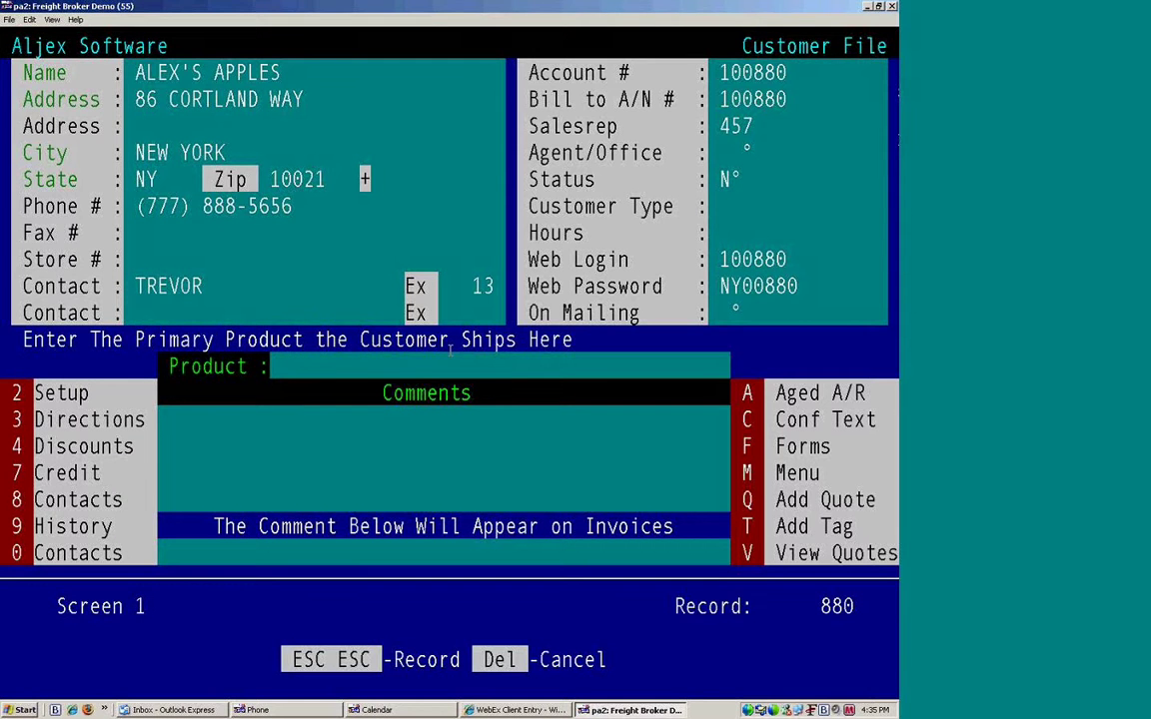
Step: Set product PALLETS OF APPLES and replace the mistaken comment with INTERNAL USE ONLY
type("pallets o")
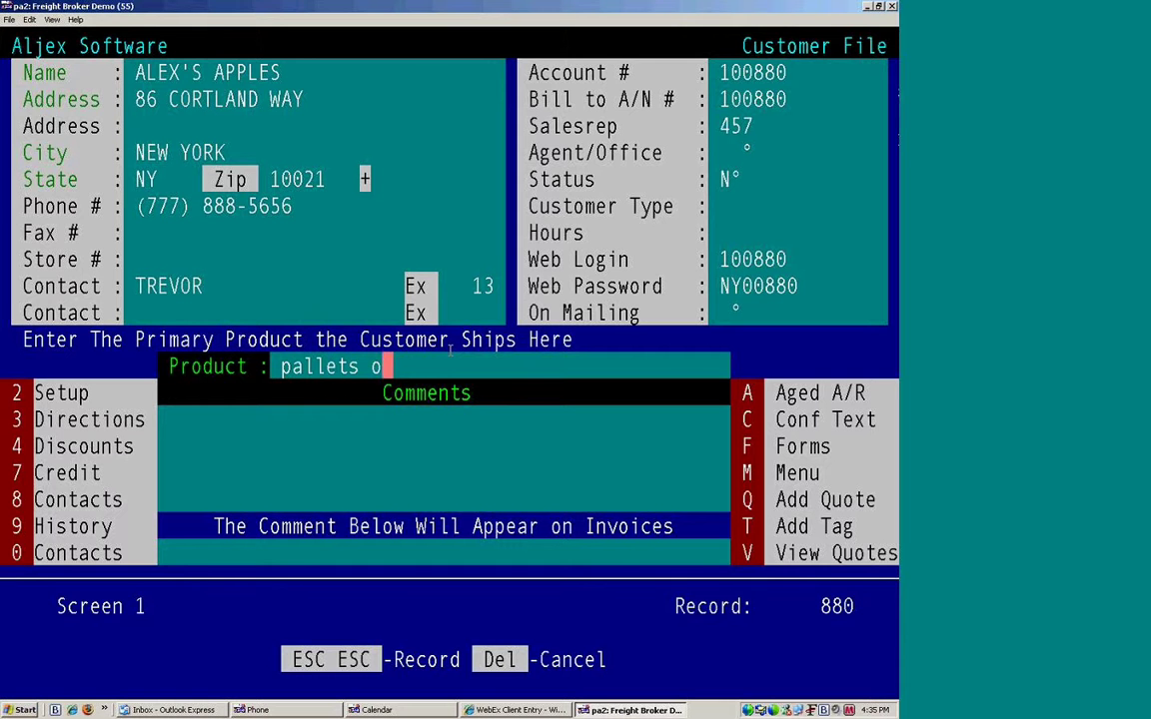
type("f appl")
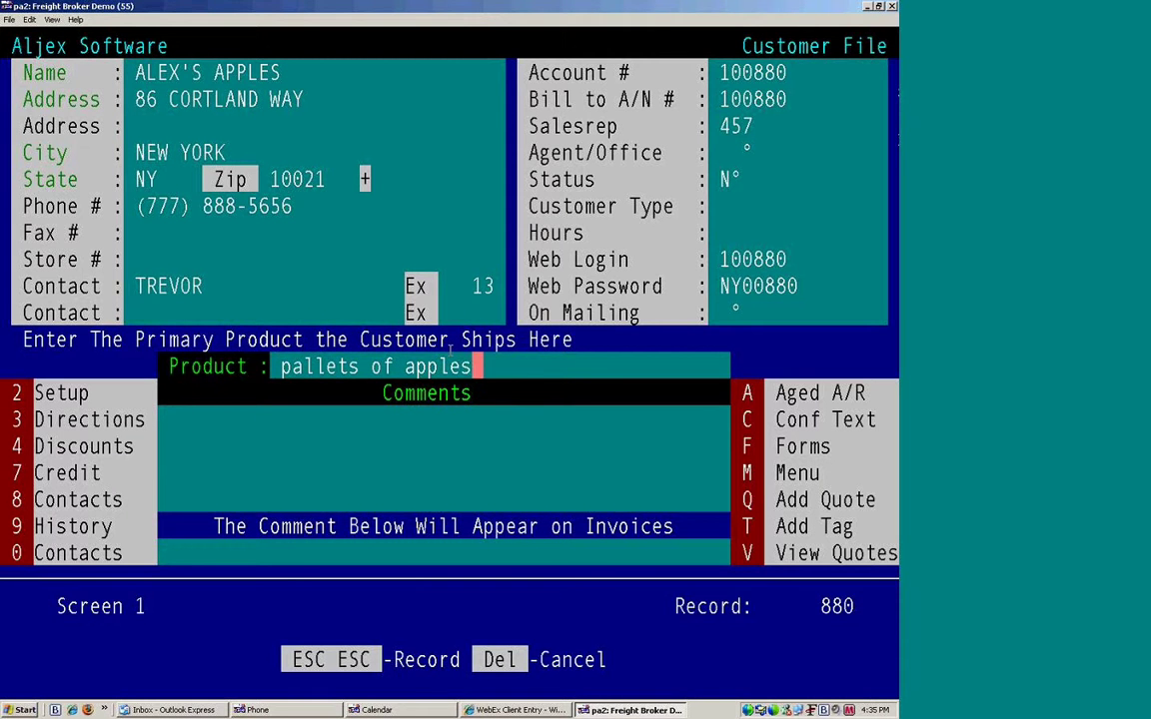
type("es")
key("Return")
type("& berrier")
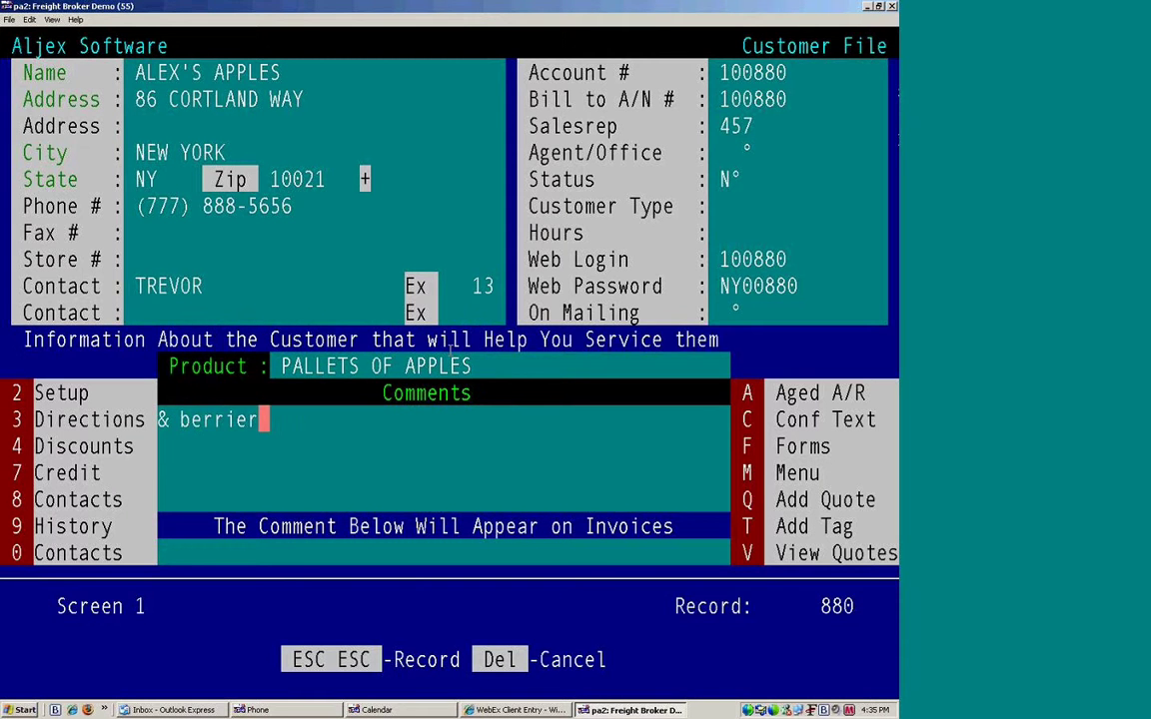
key("Left")
key("Left")
key("Left")
key("Left")
key("Left")
key("Left")
key("Left")
key("Left")
key("Left")
key("Delete")
key("Delete")
key("Delete")
key("Delete")
key("Delete")
key("Delete")
key("Delete")
key("Delete")
key("Delete")
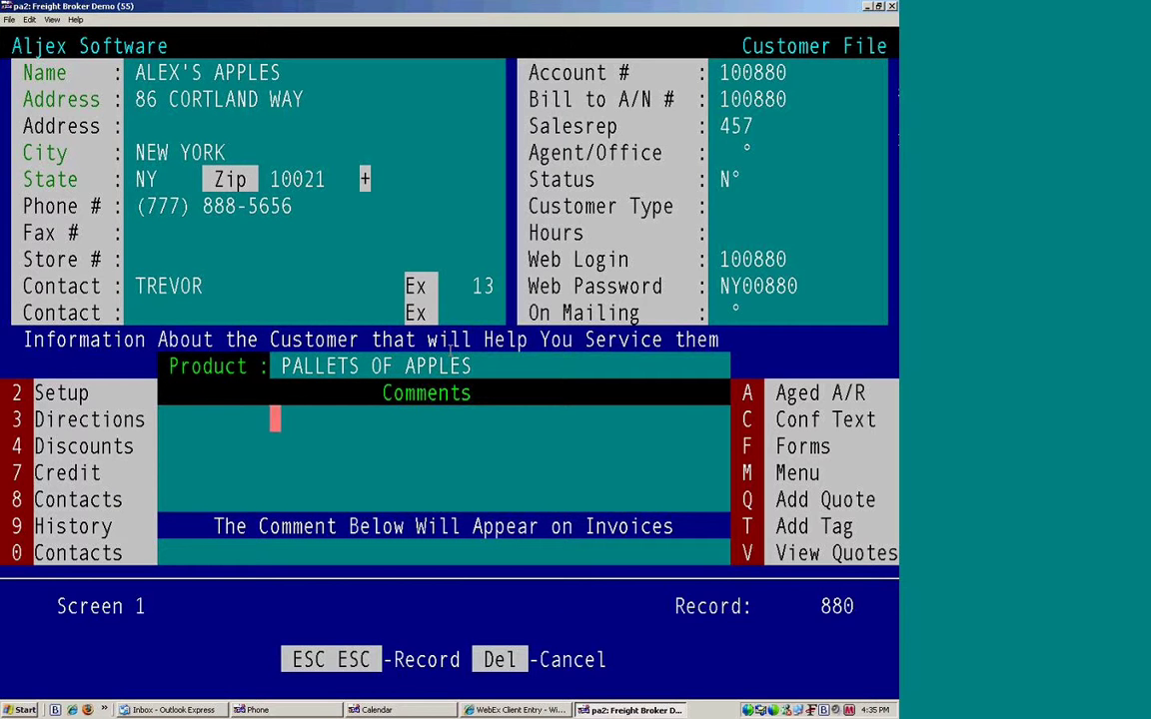
key("Left")
key("Left")
key("Left")
key("Left")
key("Left")
key("Left")
type("internal us")
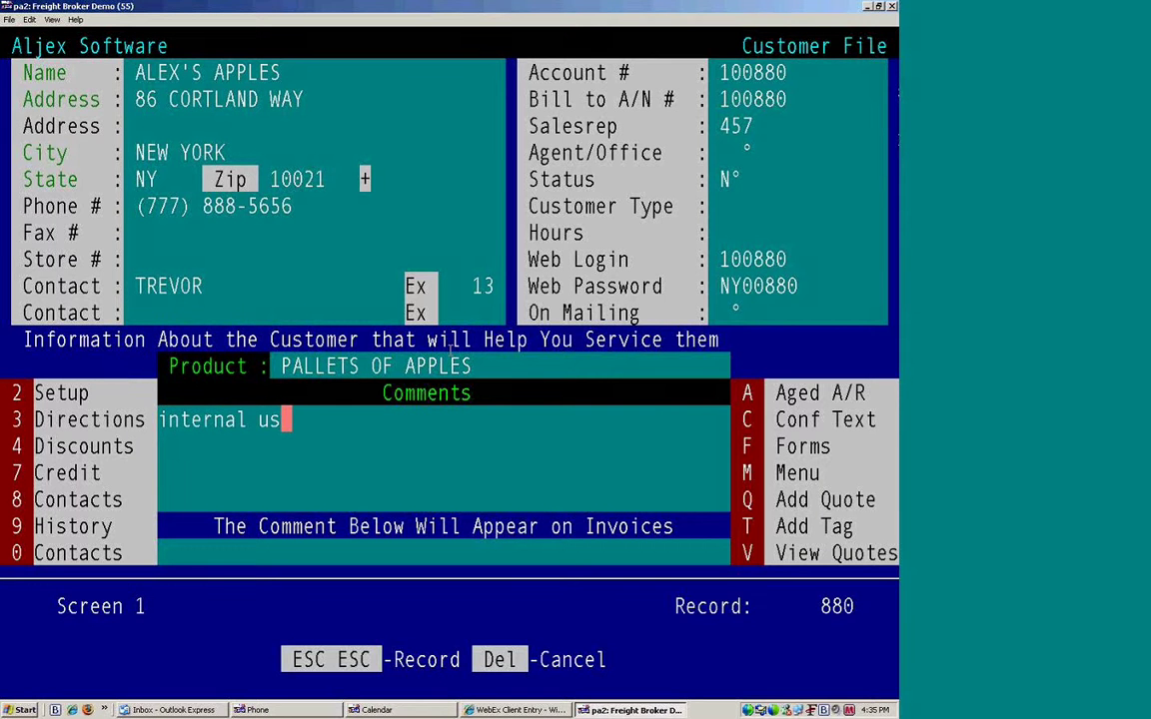
type("e only")
key("Return")
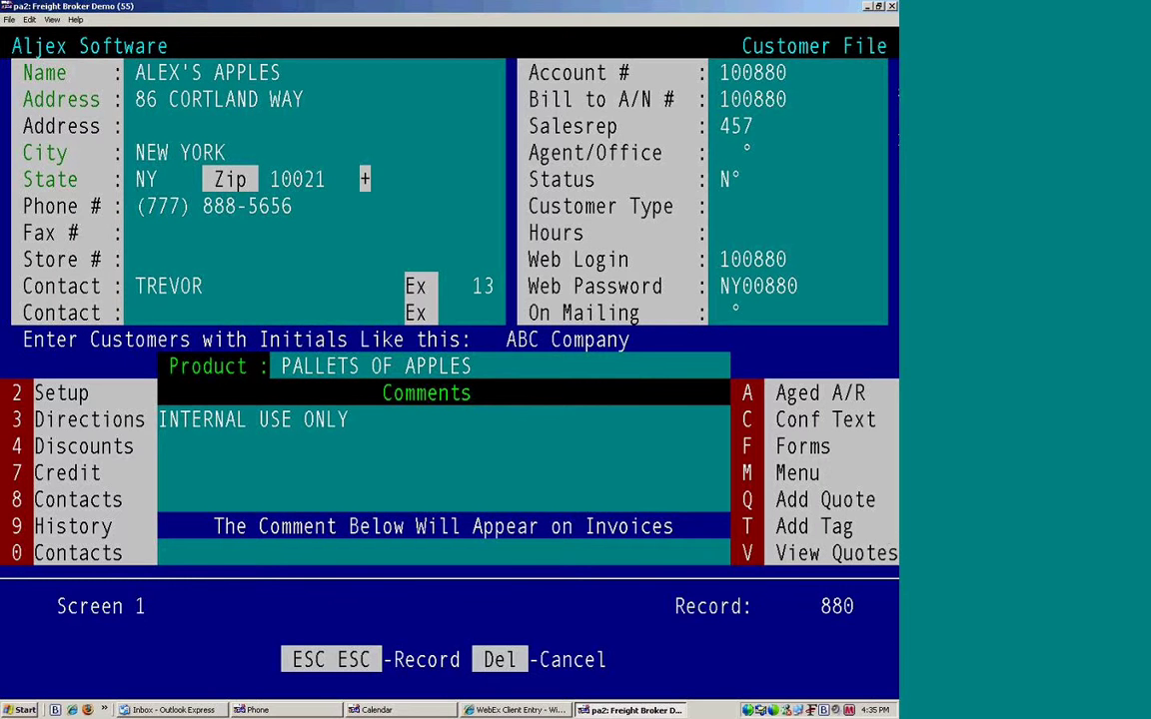
left_click_drag(696, 529, 719, 555)
left_click(648, 440)
Step: Save the customer record and cancel the next add-customer prompt
key("Escape")
key("Escape")
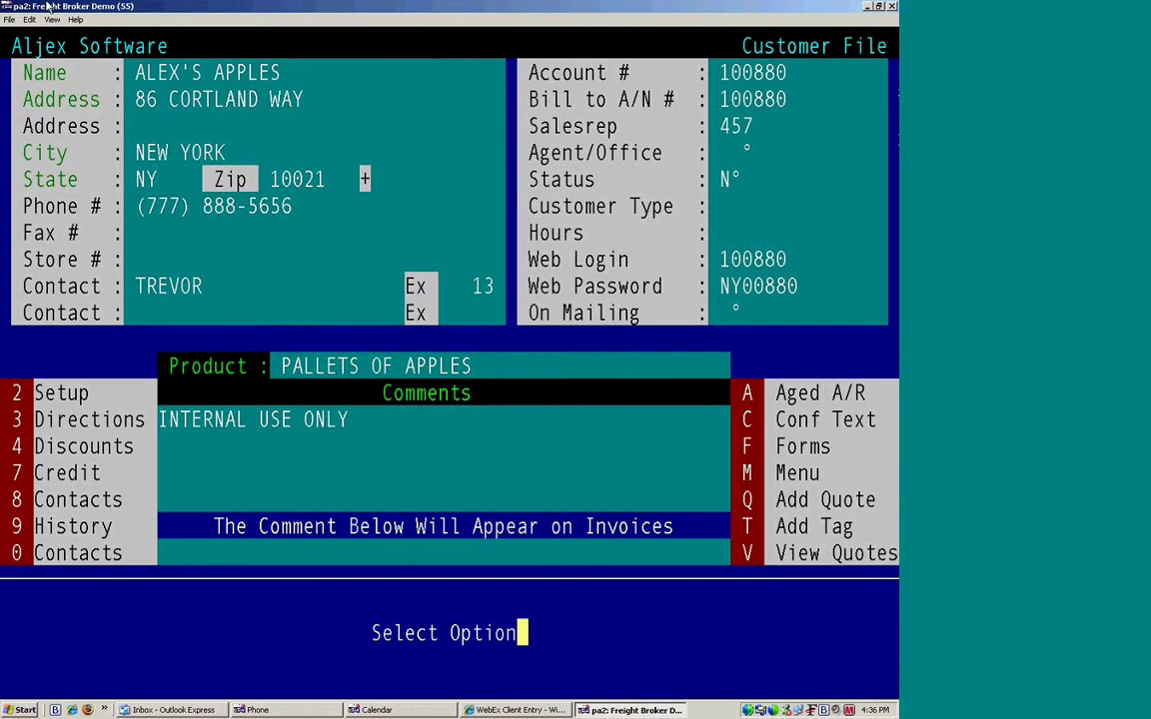
key("Insert")
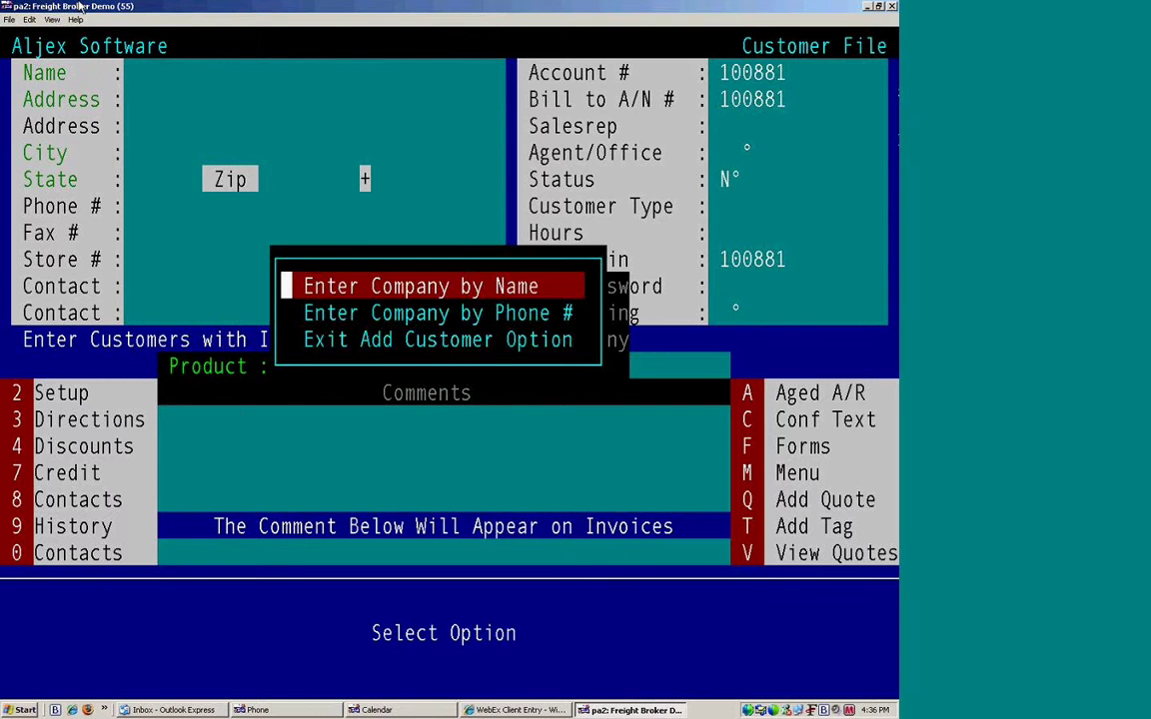
key("Down")
key("Down")
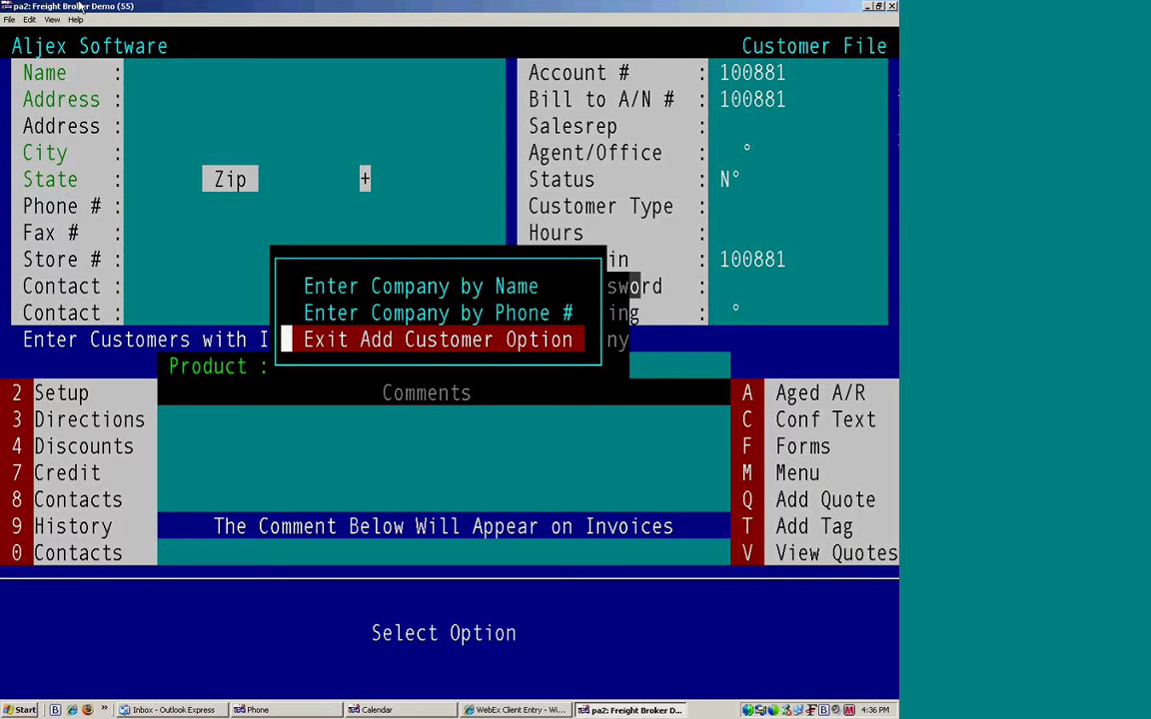
key("Return")
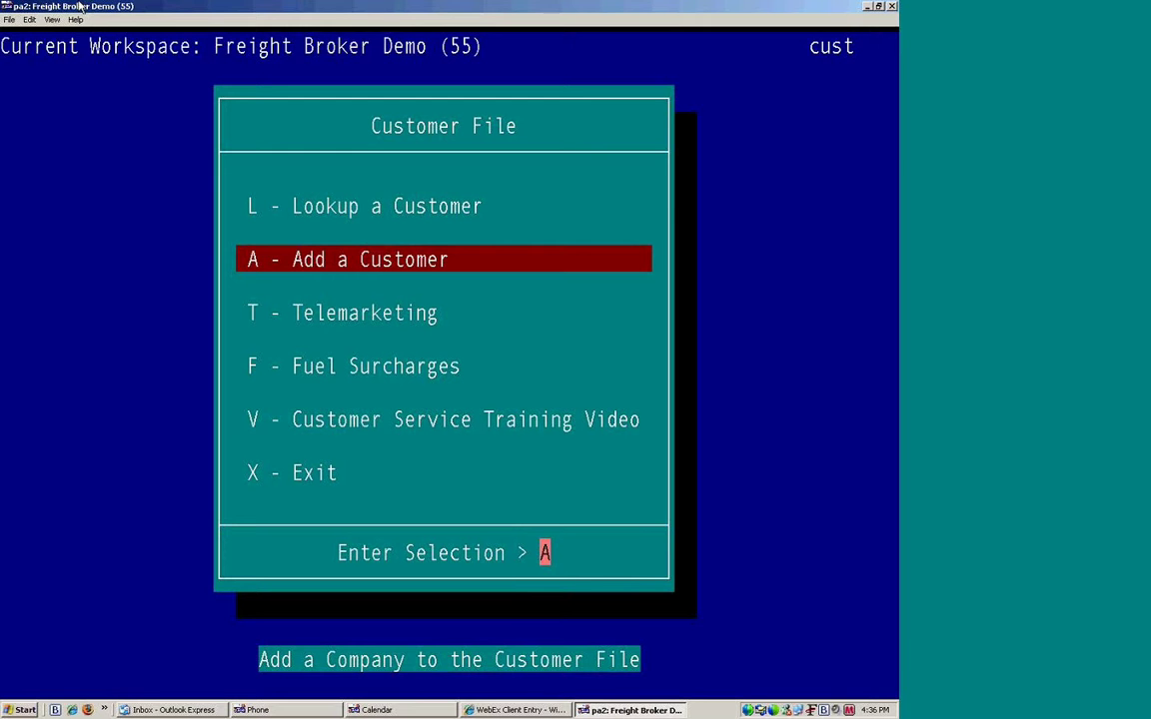
Step: Look up the customer by name 'alex' and bring up its setup options
key("Up")
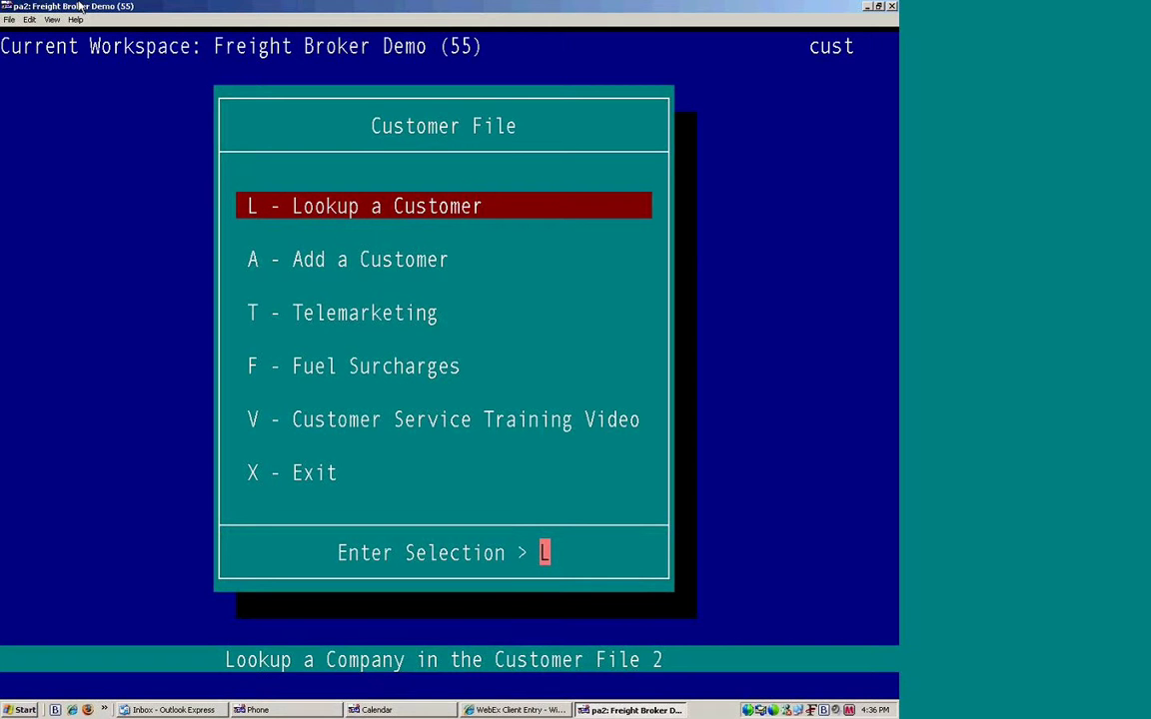
key("Return")
key("Return")
type("alex")
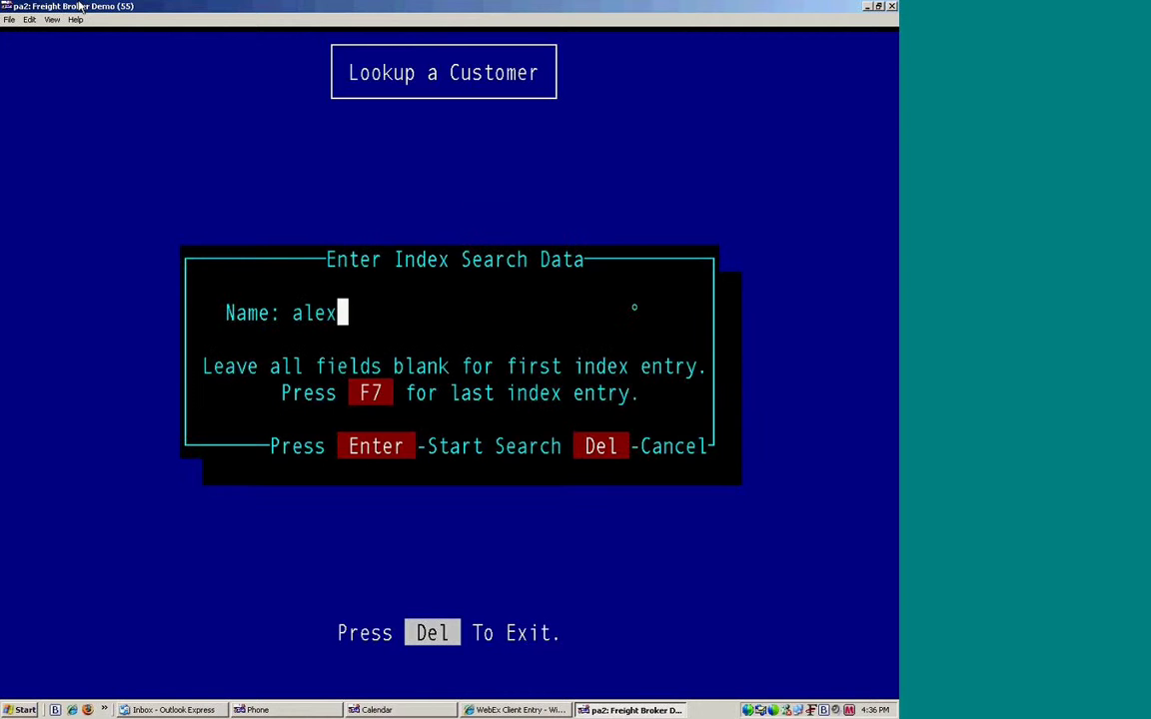
key("Return")
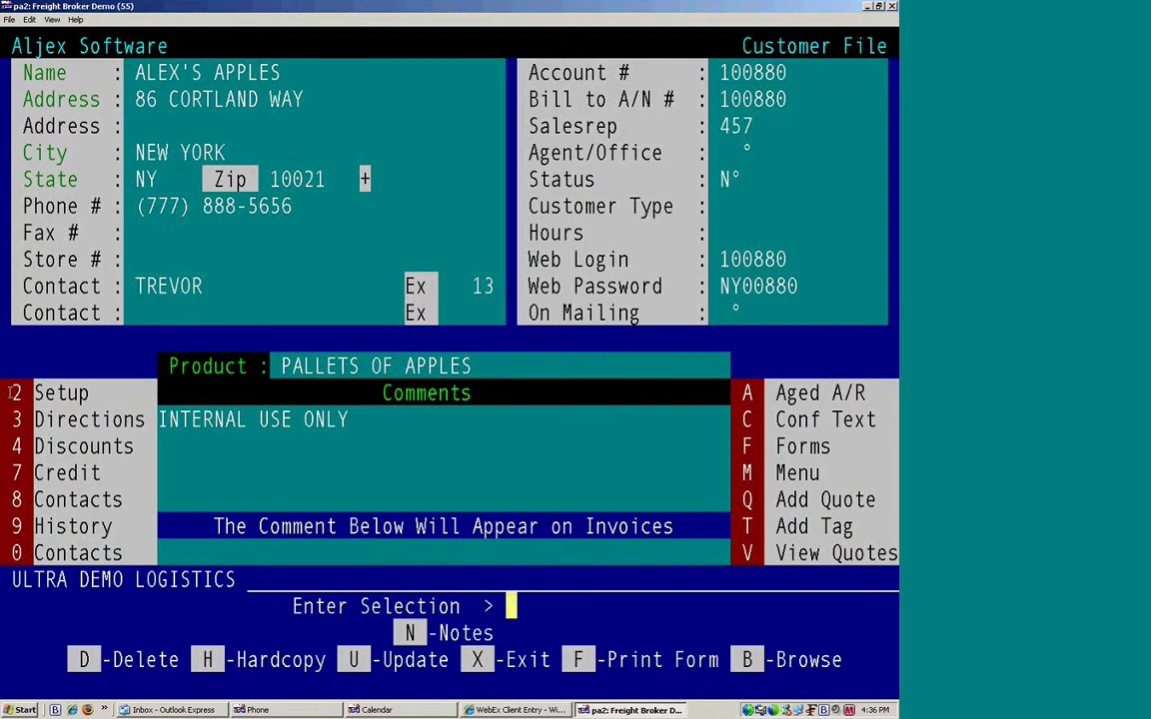
left_click_drag(4, 384, 128, 577)
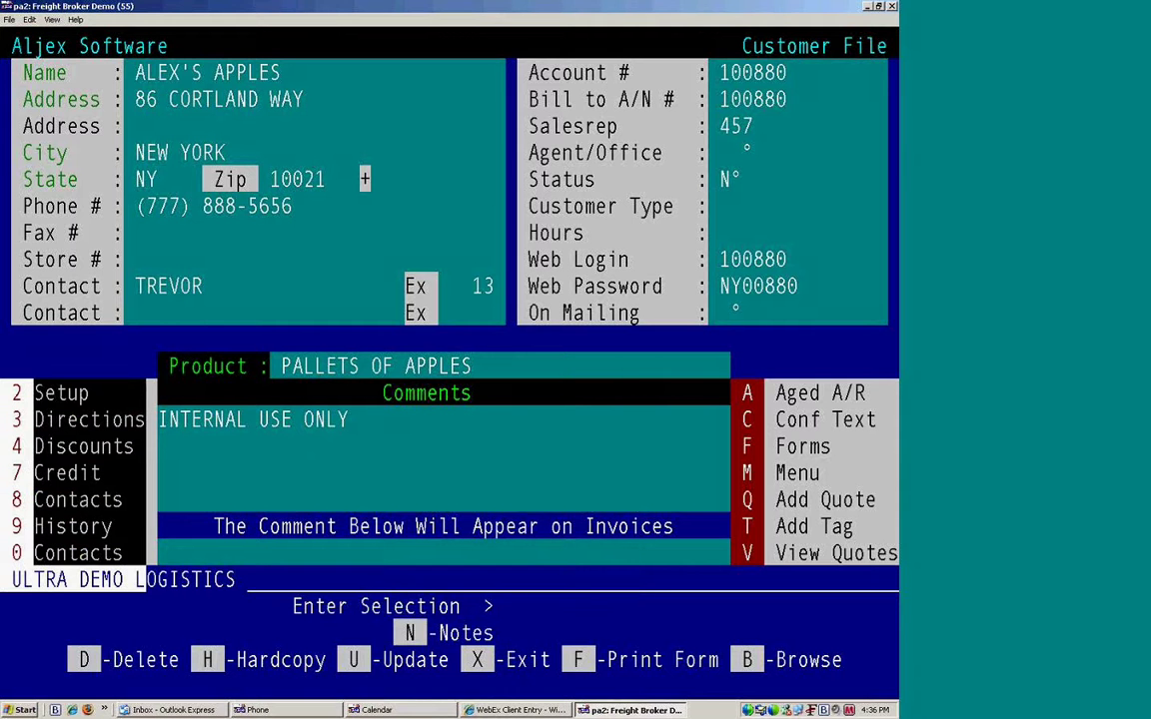
left_click(104, 340)
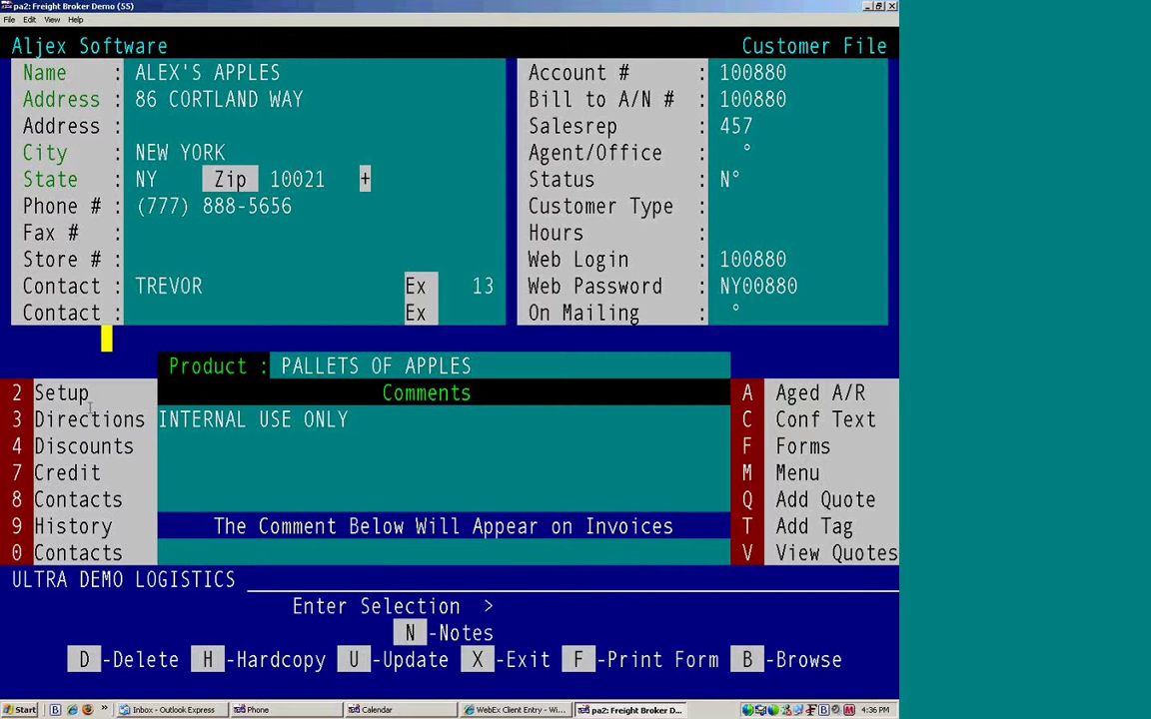
left_click(64, 369)
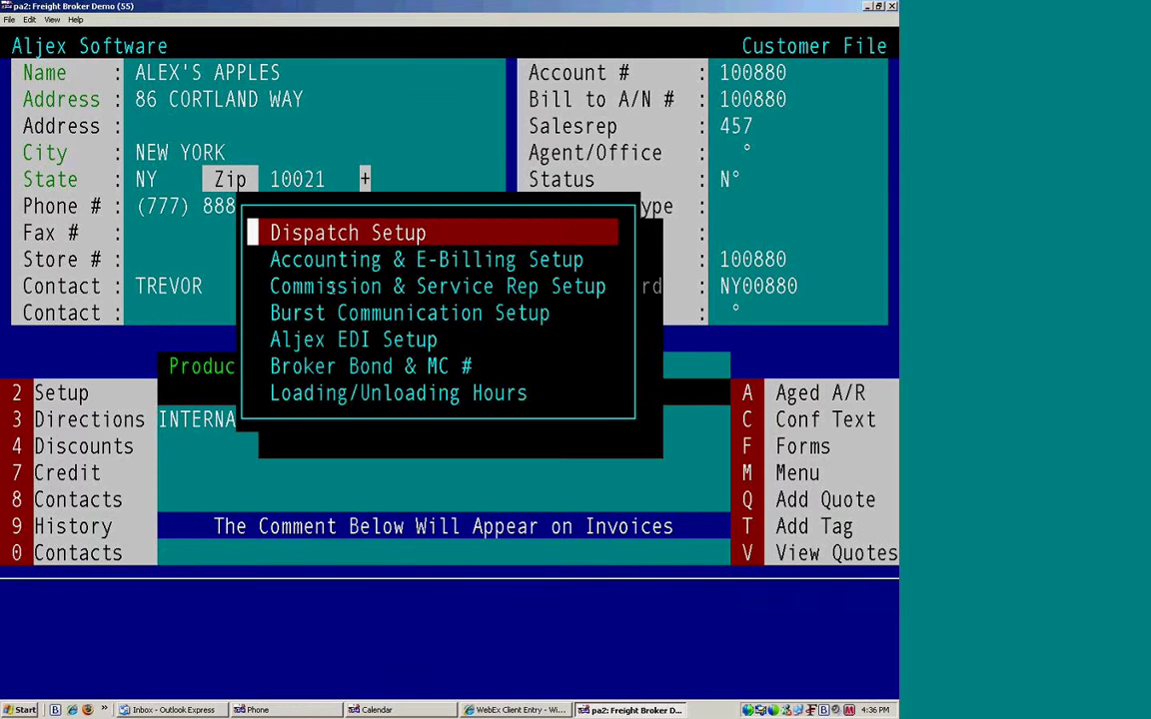
Step: Browse the setup areas and open Dispatch Setup for ALEX'S APPLES
key("Down")
key("Down")
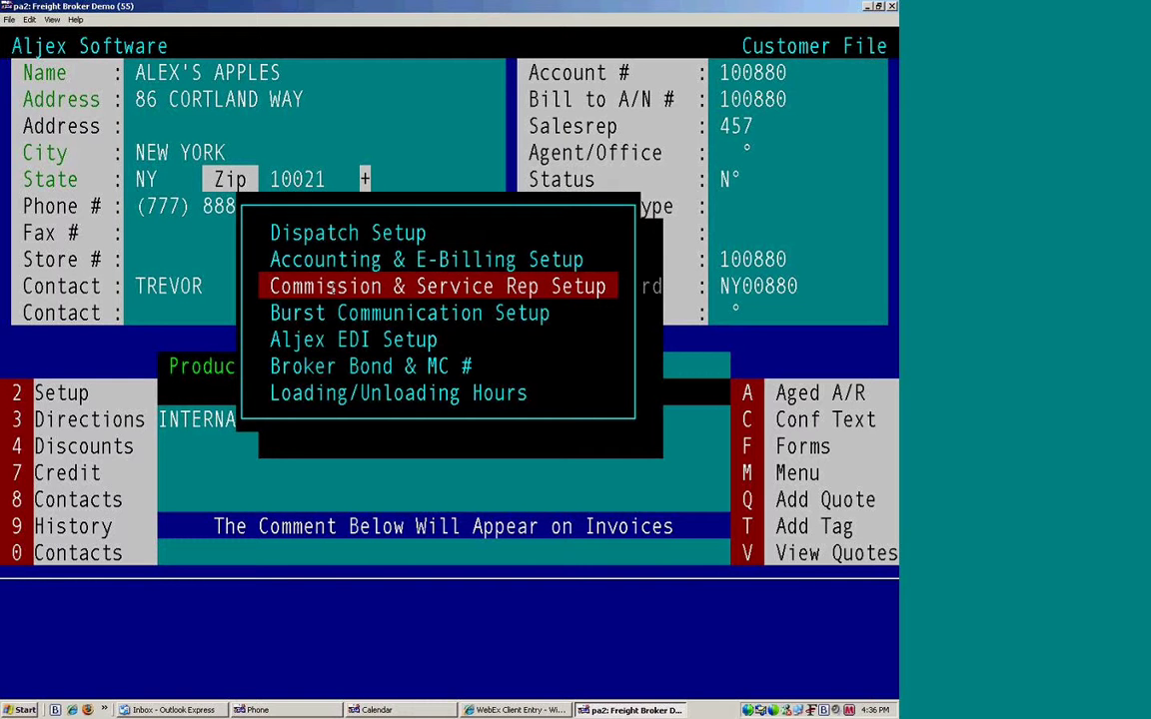
key("Down")
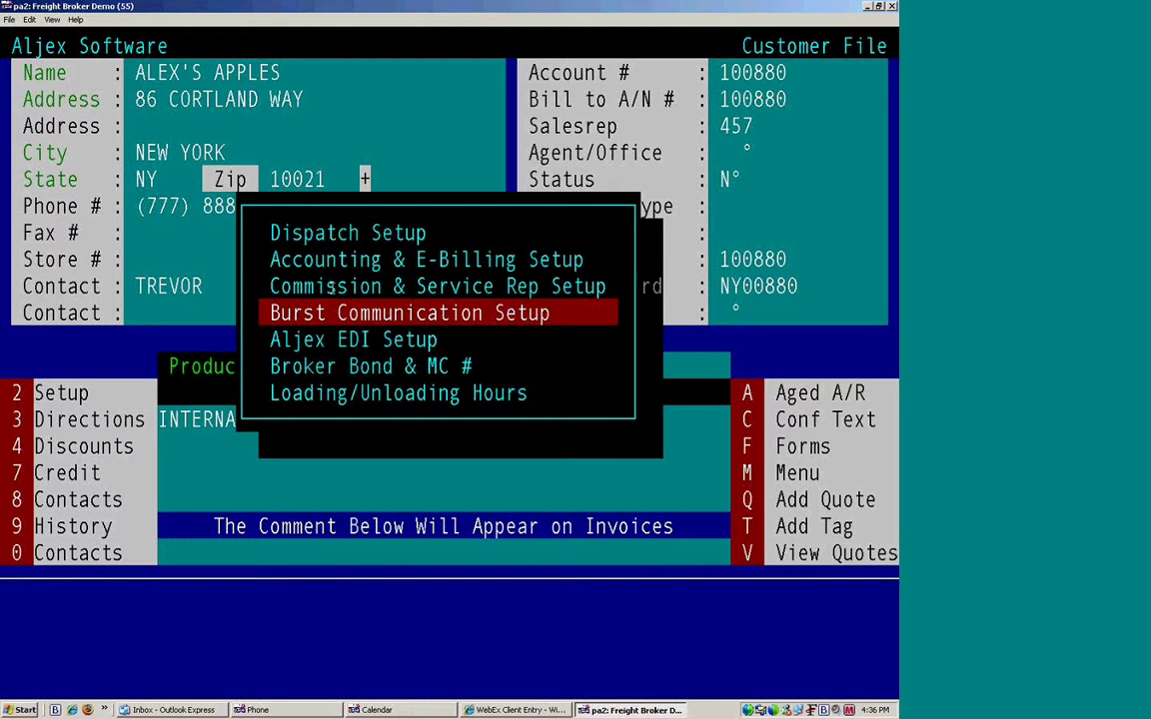
key("Down")
key("Down")
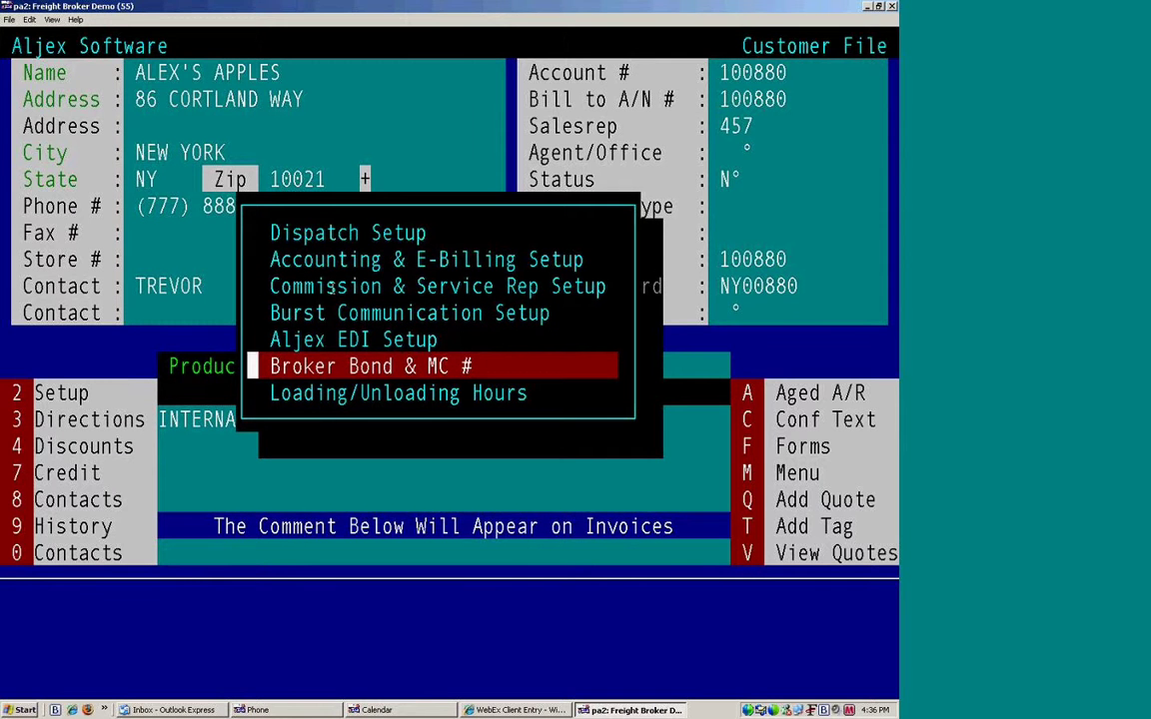
key("Down")
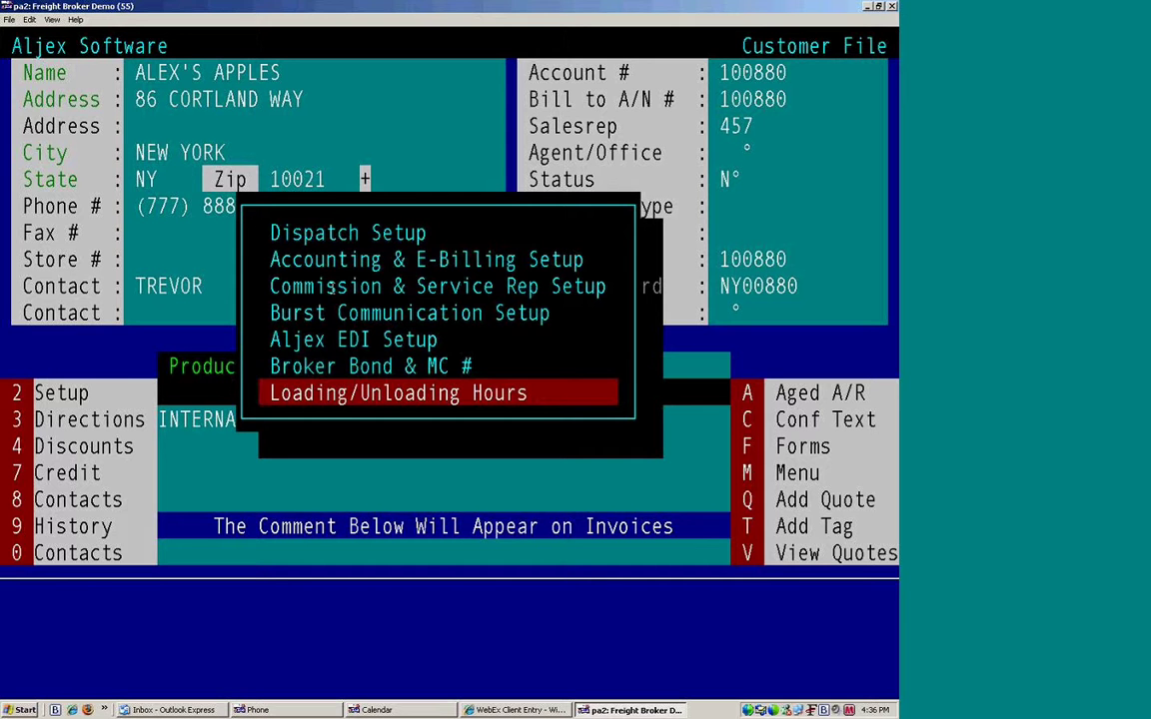
key("Up")
key("Up")
key("Up")
key("Up")
key("Up")
key("Up")
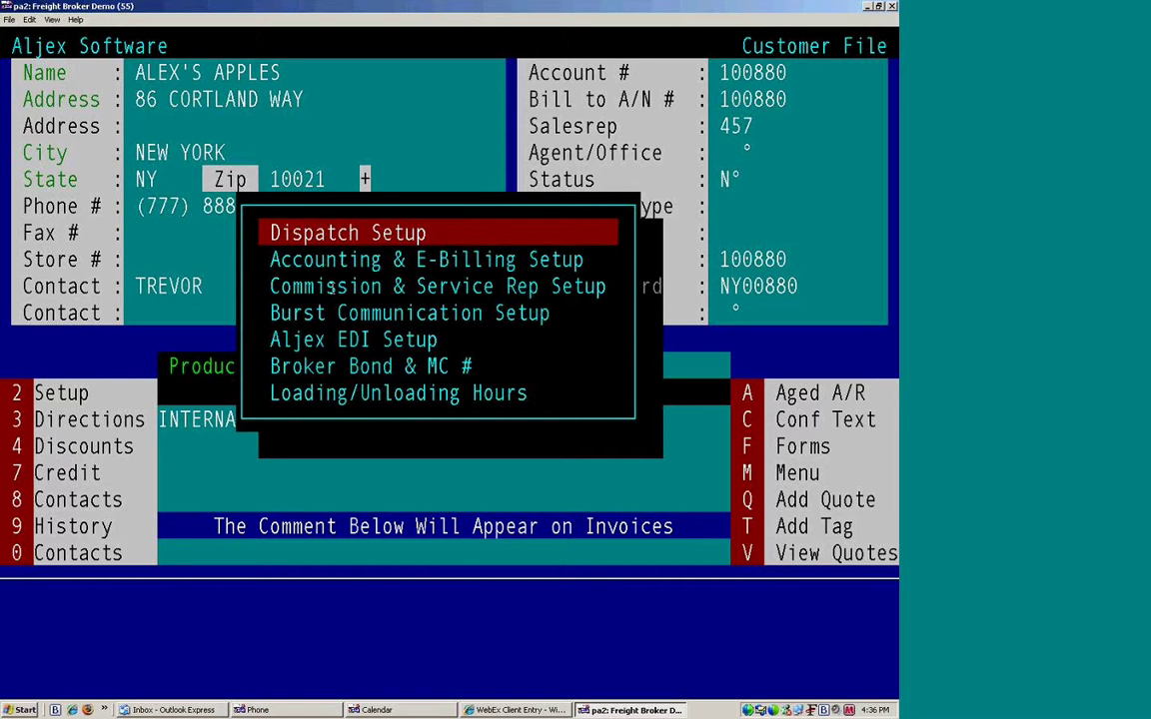
key("Return")
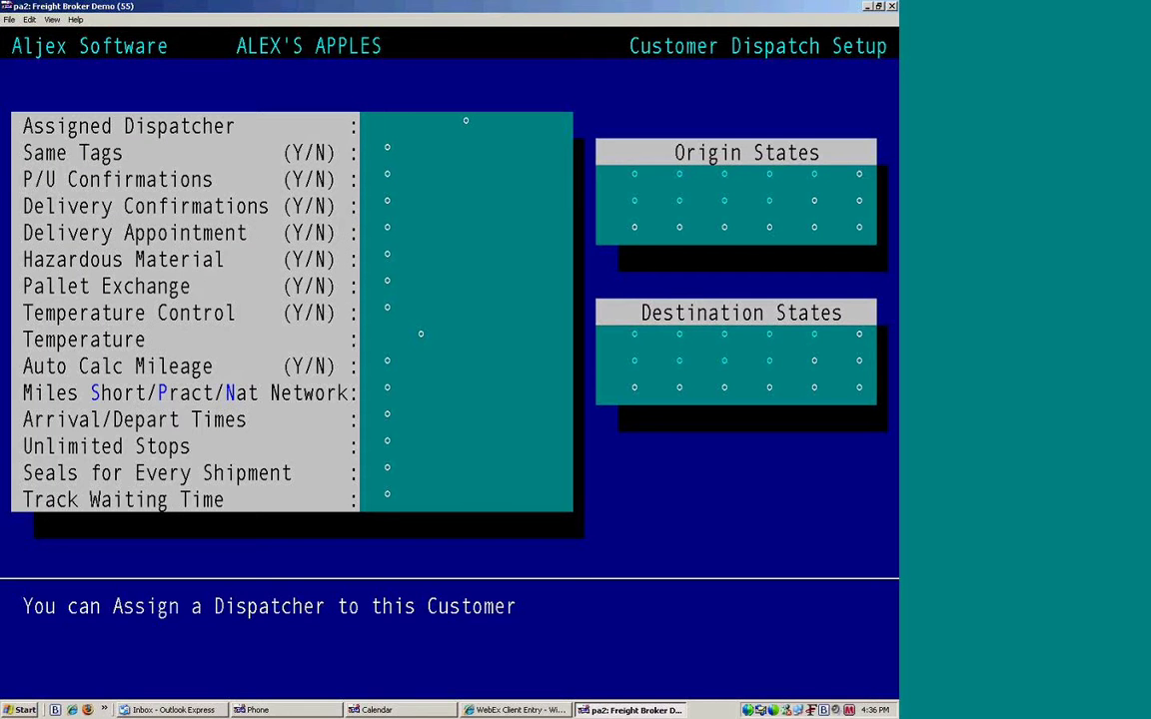
left_click_drag(33, 143, 178, 148)
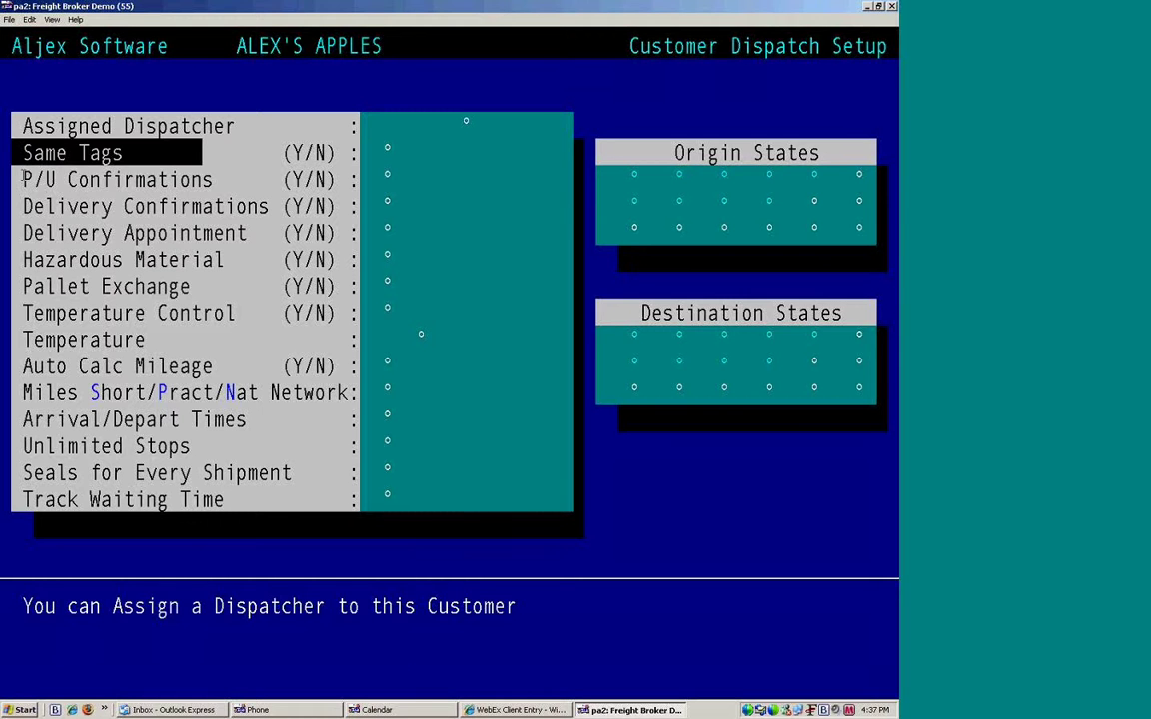
left_click_drag(22, 179, 22, 233)
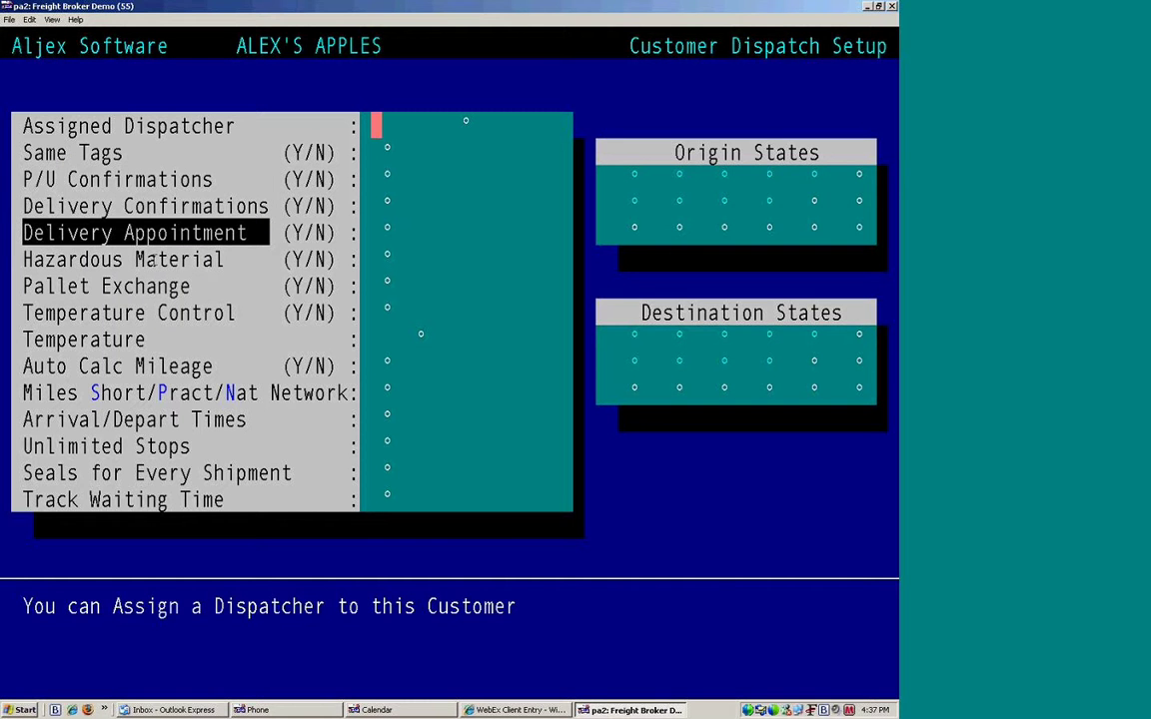
left_click_drag(12, 115, 319, 499)
left_click_drag(18, 365, 330, 385)
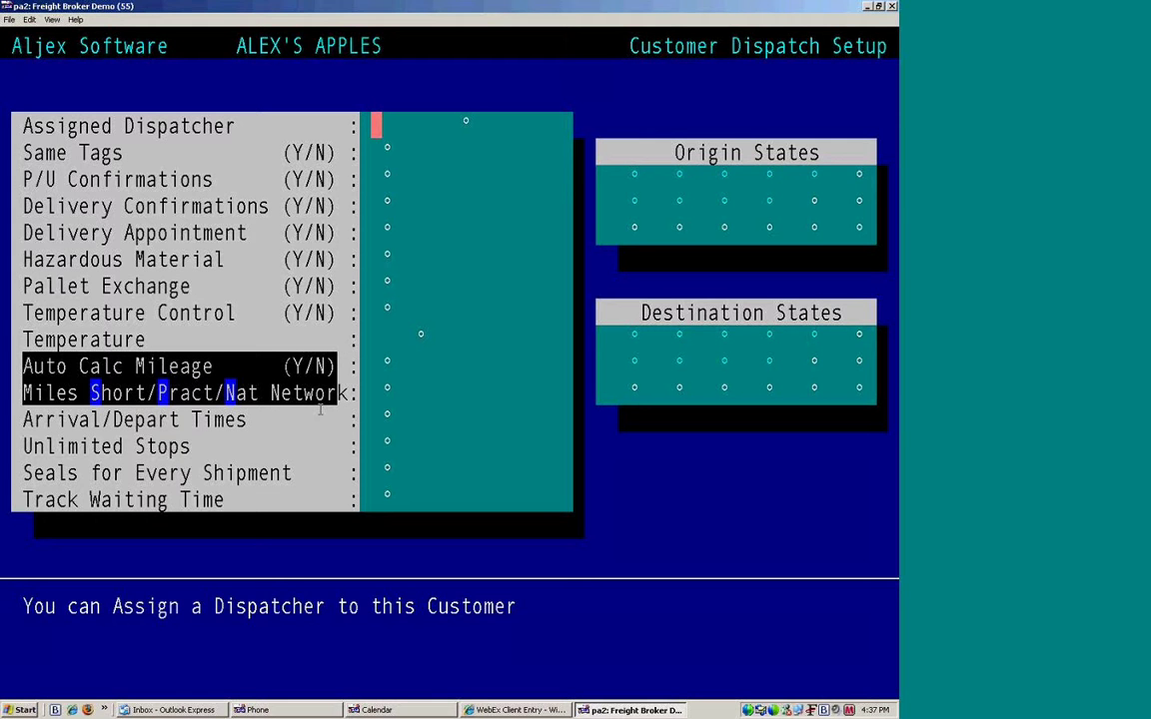
left_click(276, 426)
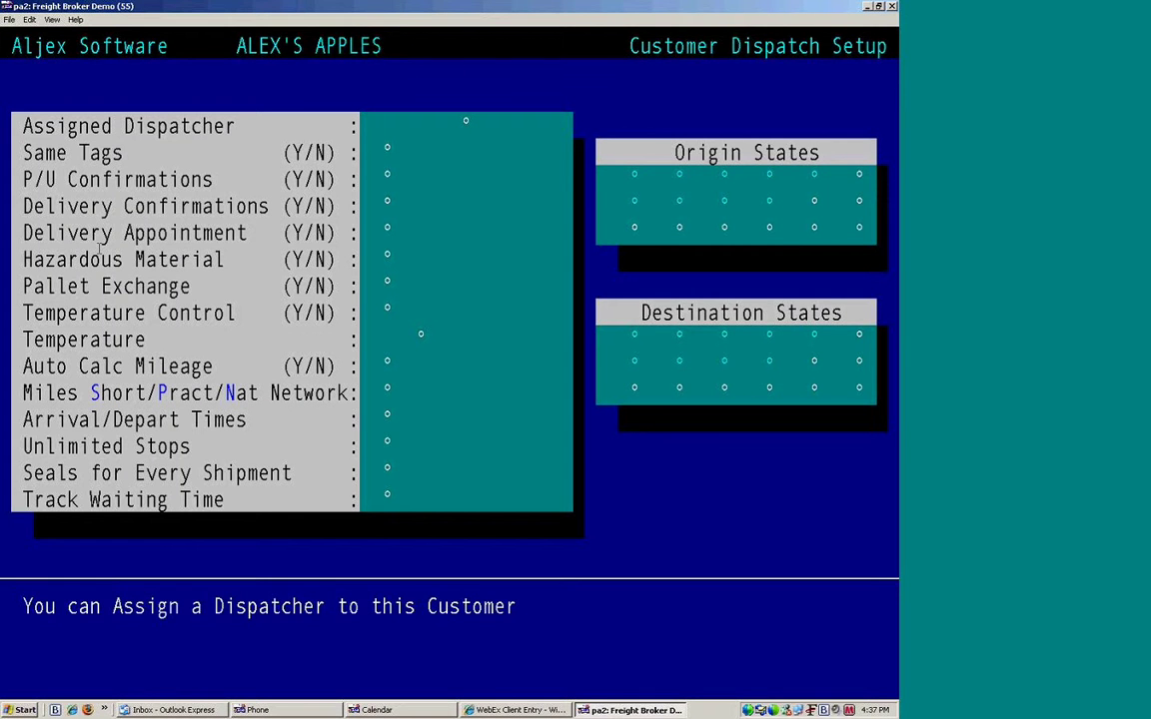
Step: Leave dispatch setup and highlight Accounting & E-Billing Setup in the setup options
key("Escape")
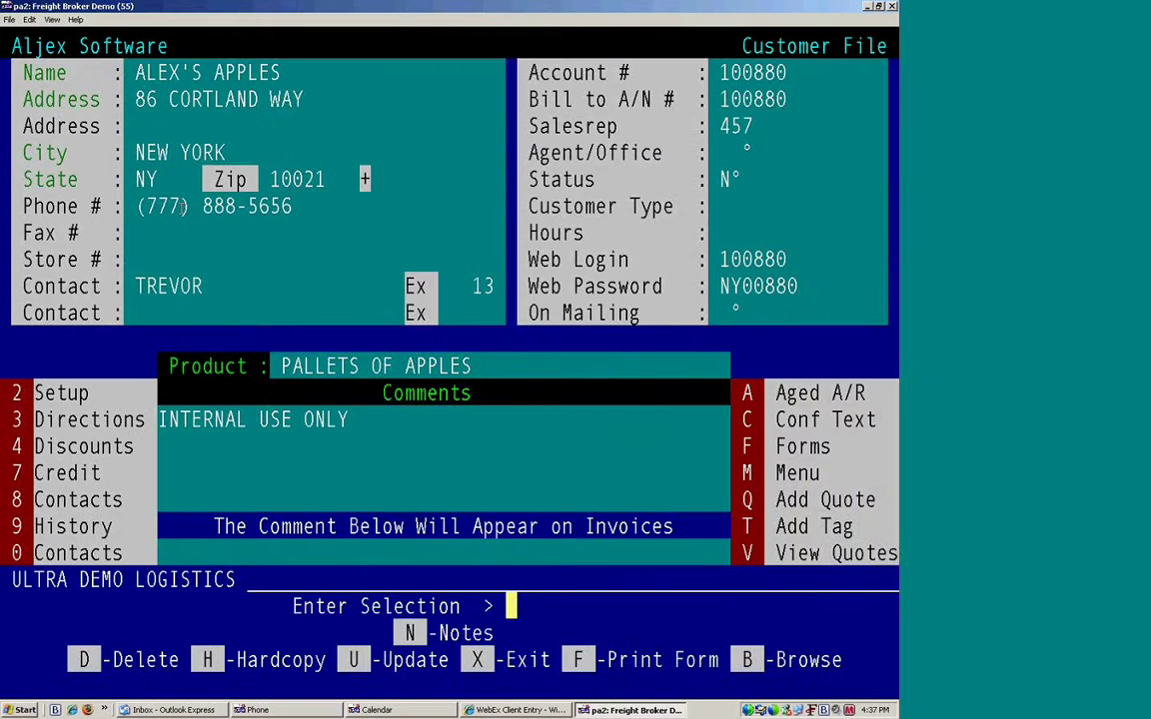
key("2")
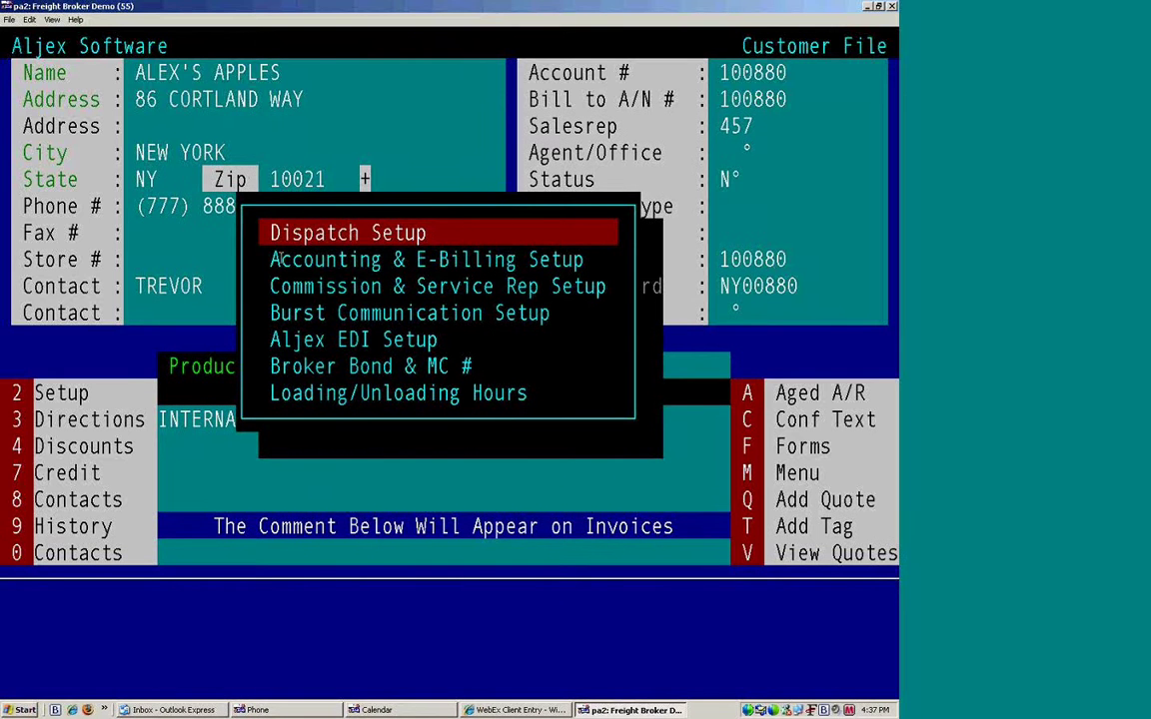
left_click_drag(270, 260, 578, 260)
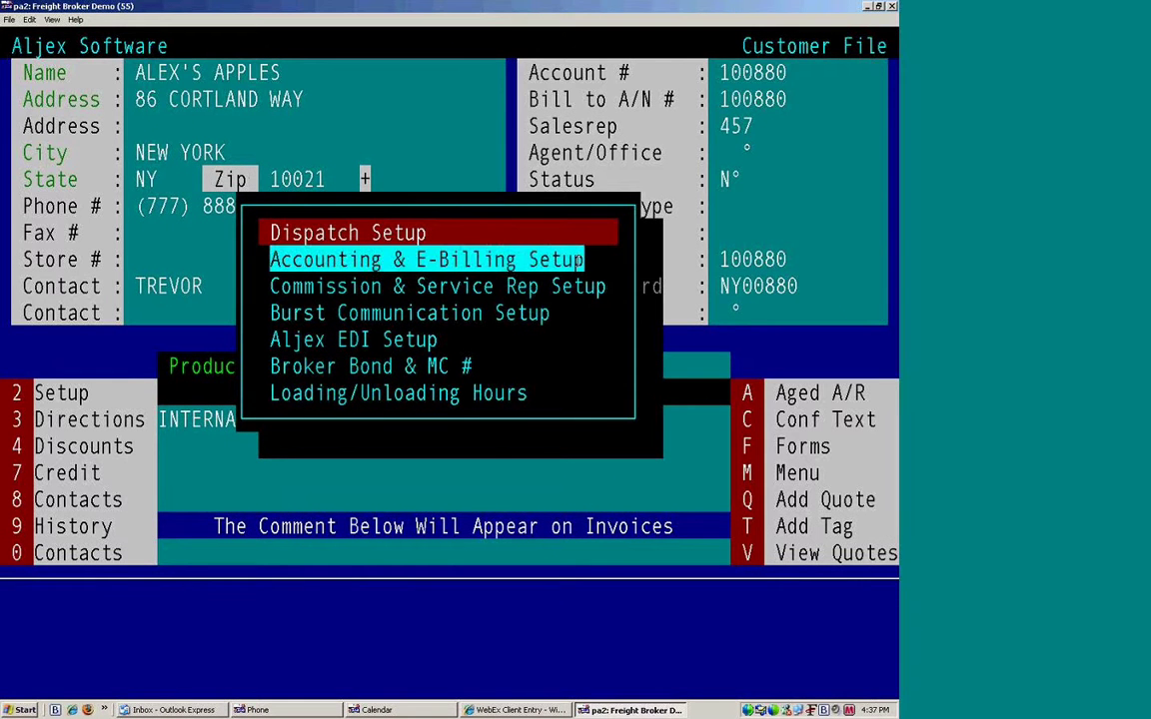
left_click(579, 257)
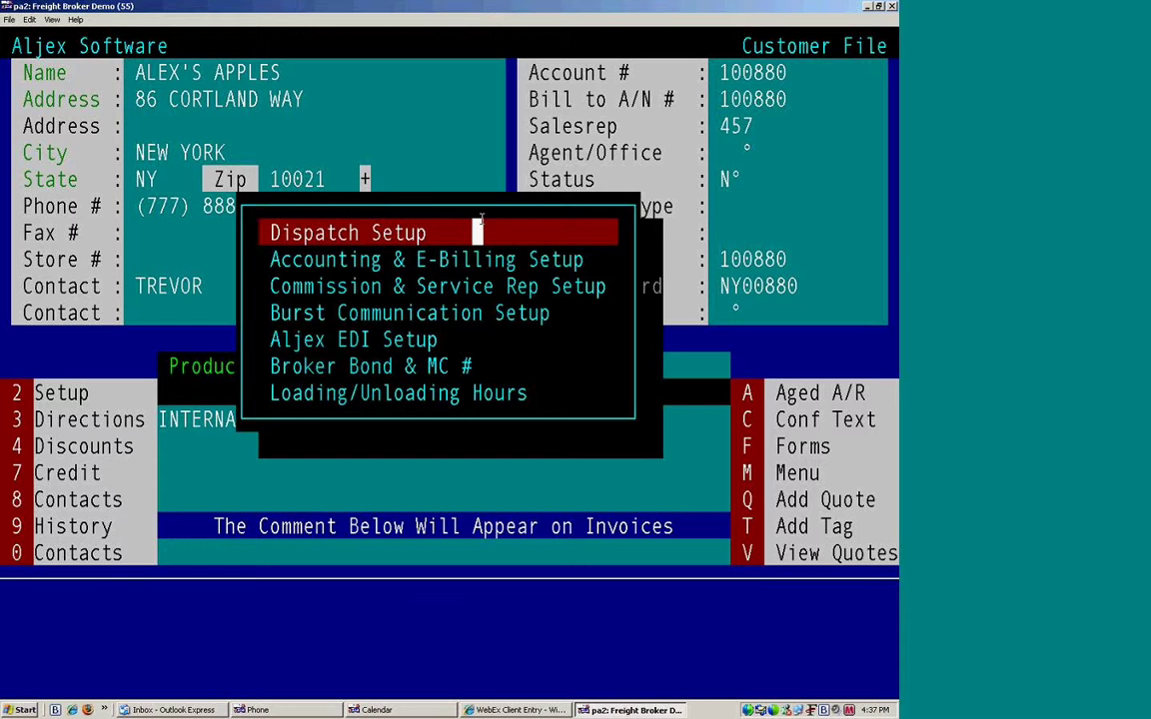
key("Down")
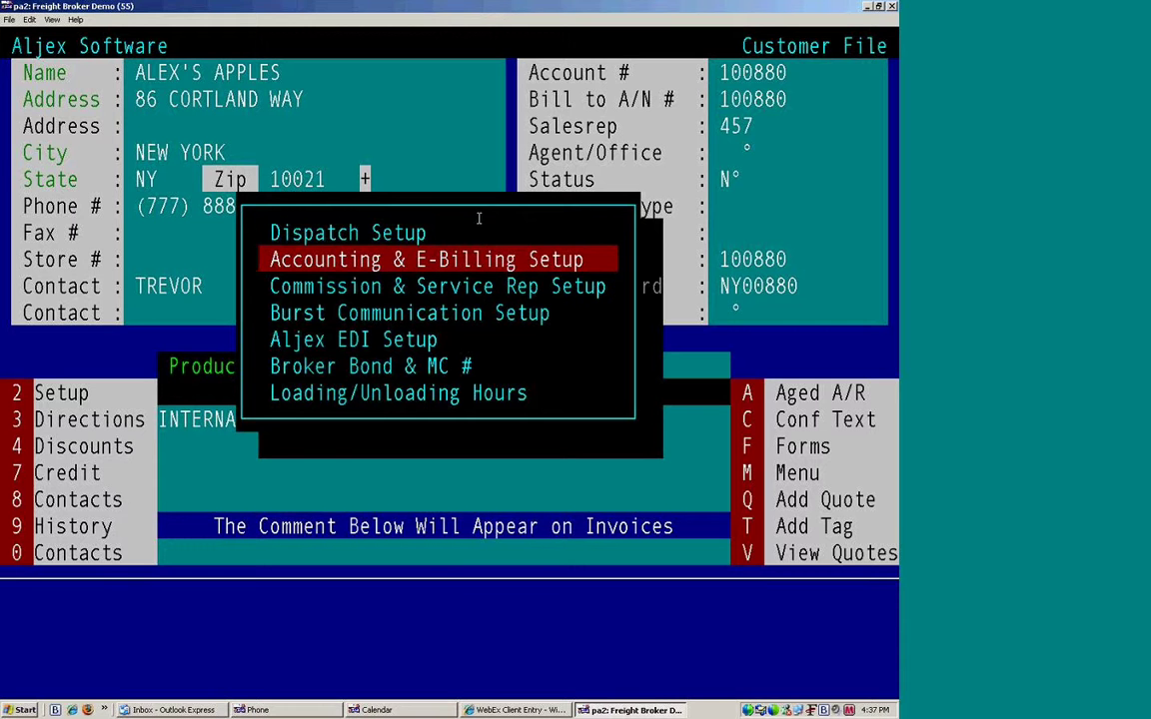
Step: Review Past Due Letters and invoice delivery fields in accounting setup, then record it
key("Return")
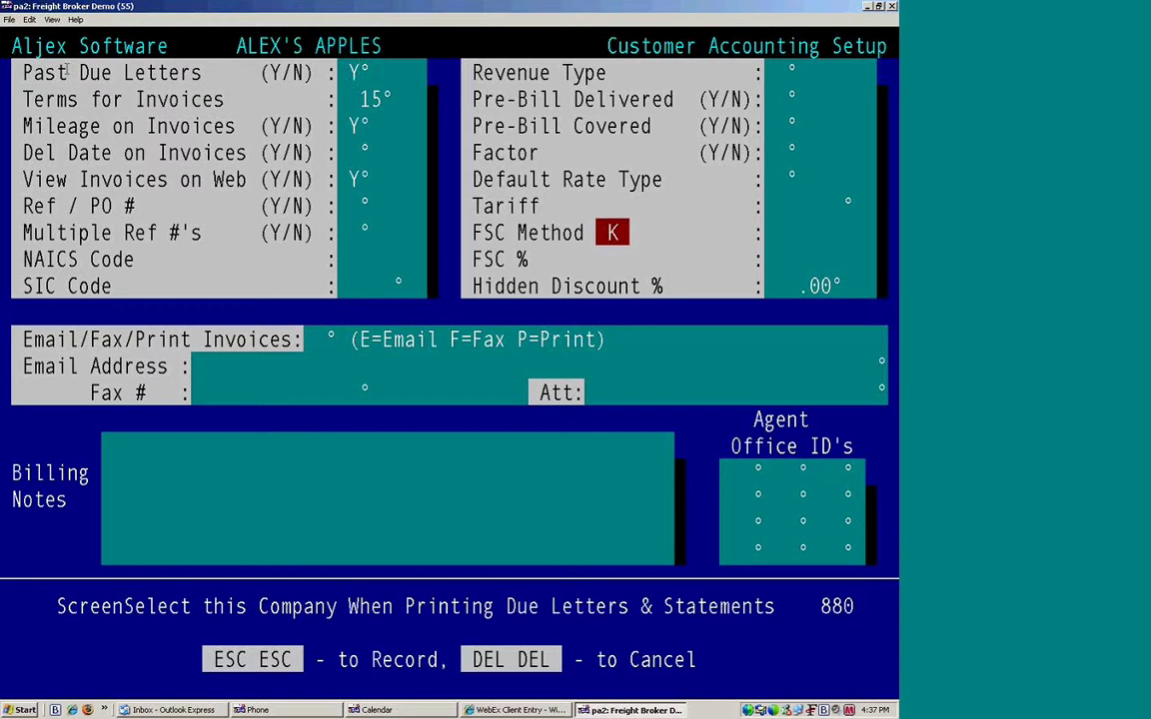
left_click_drag(12, 72, 272, 125)
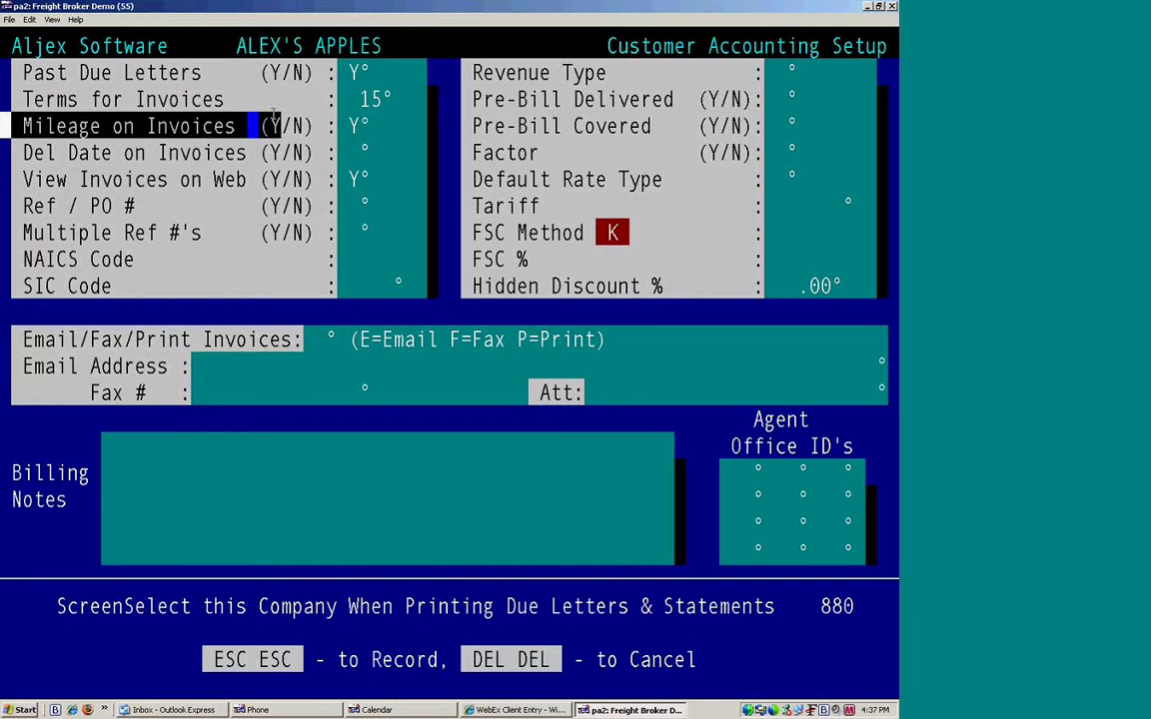
left_click(186, 206)
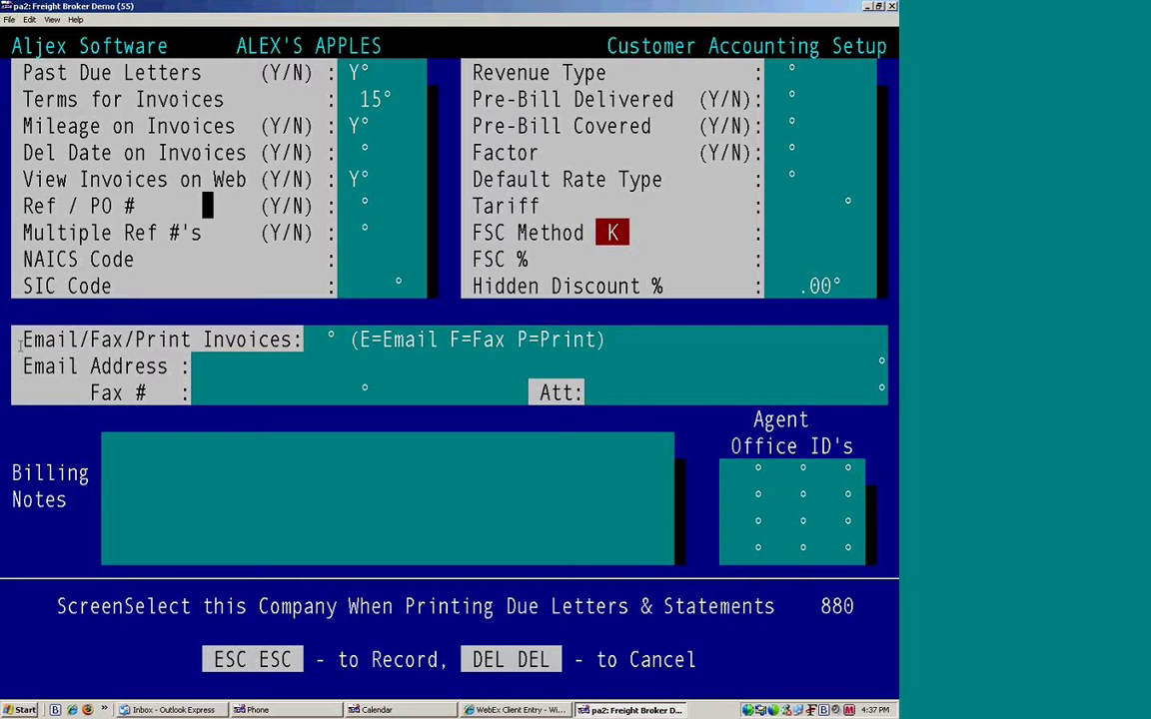
left_click_drag(14, 340, 893, 351)
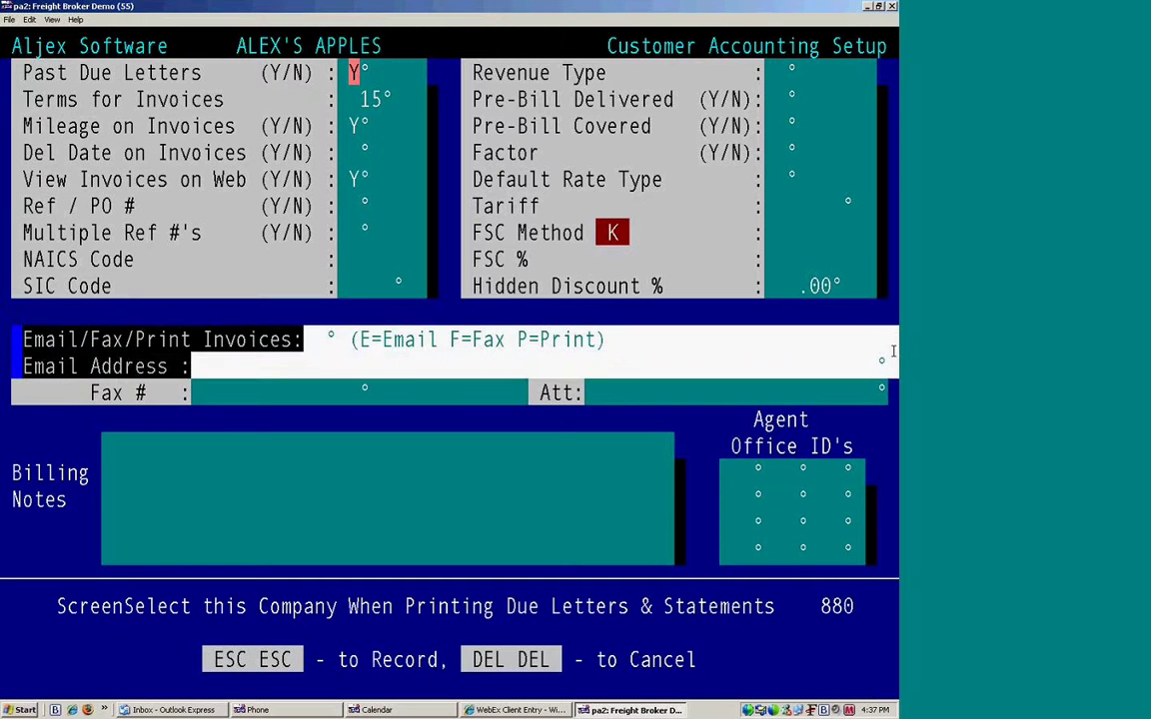
left_click(791, 388)
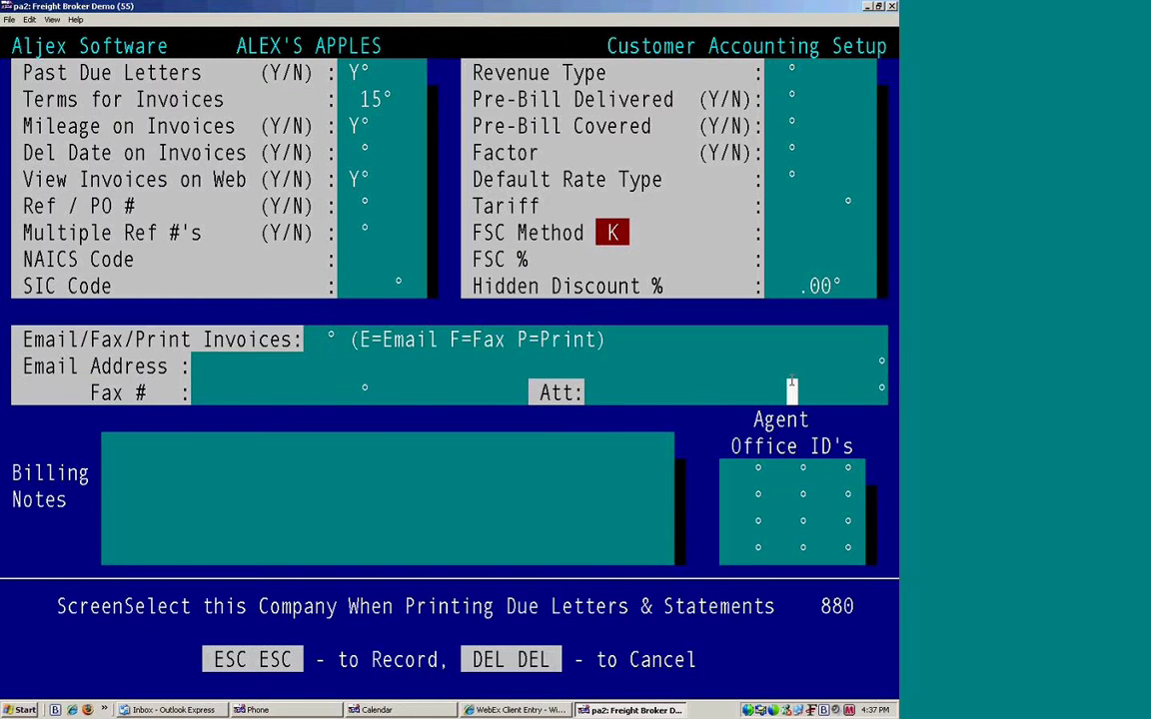
right_click(791, 387)
key("Escape")
key("Escape")
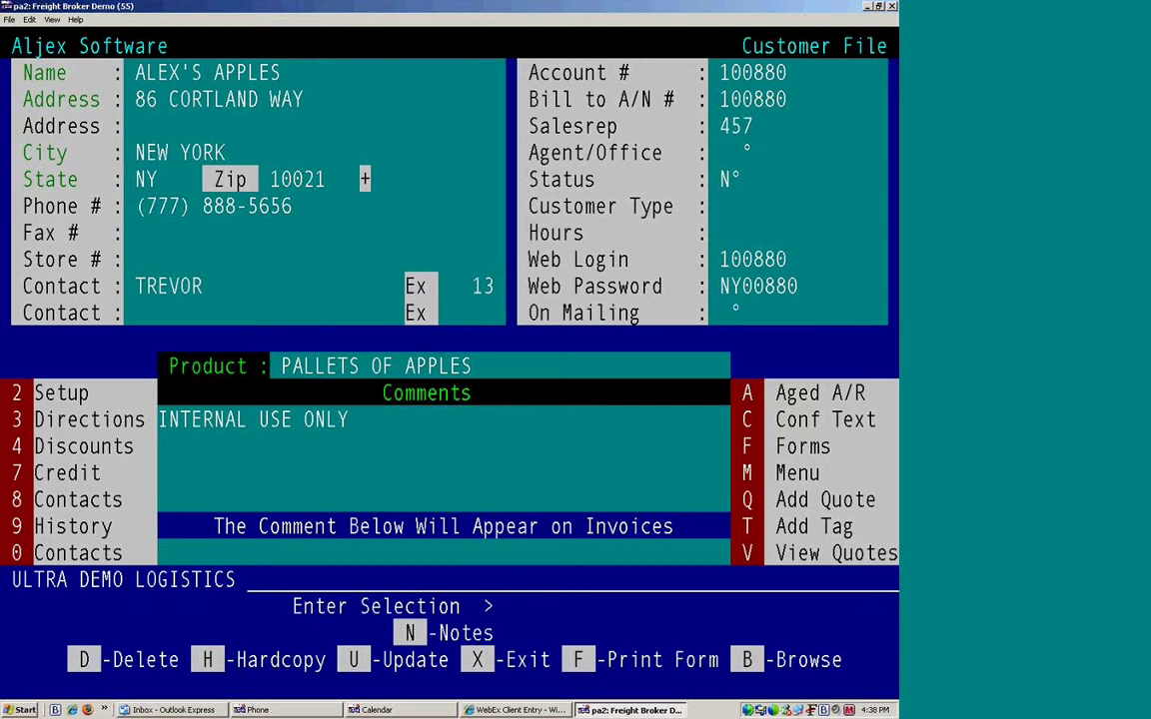
Step: Open ALEX'S APPLES' Burst Communication Setup screen (2d) from the Setup list
key("2")
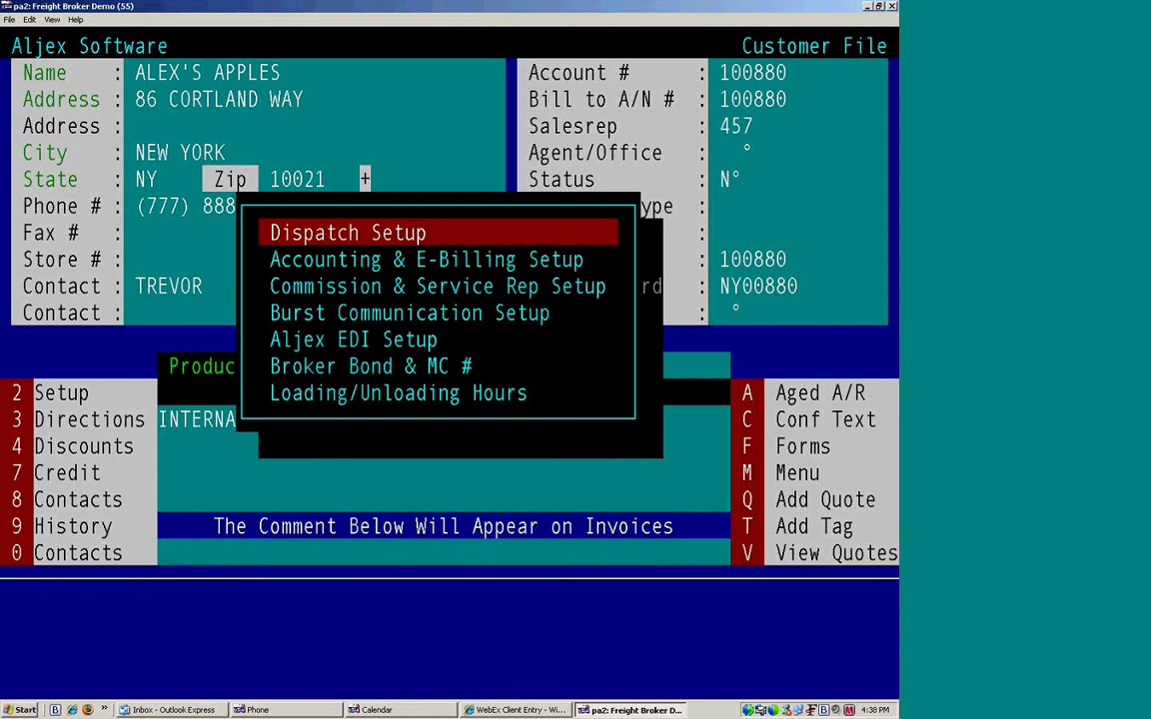
key("Down")
key("Down")
key("Down")
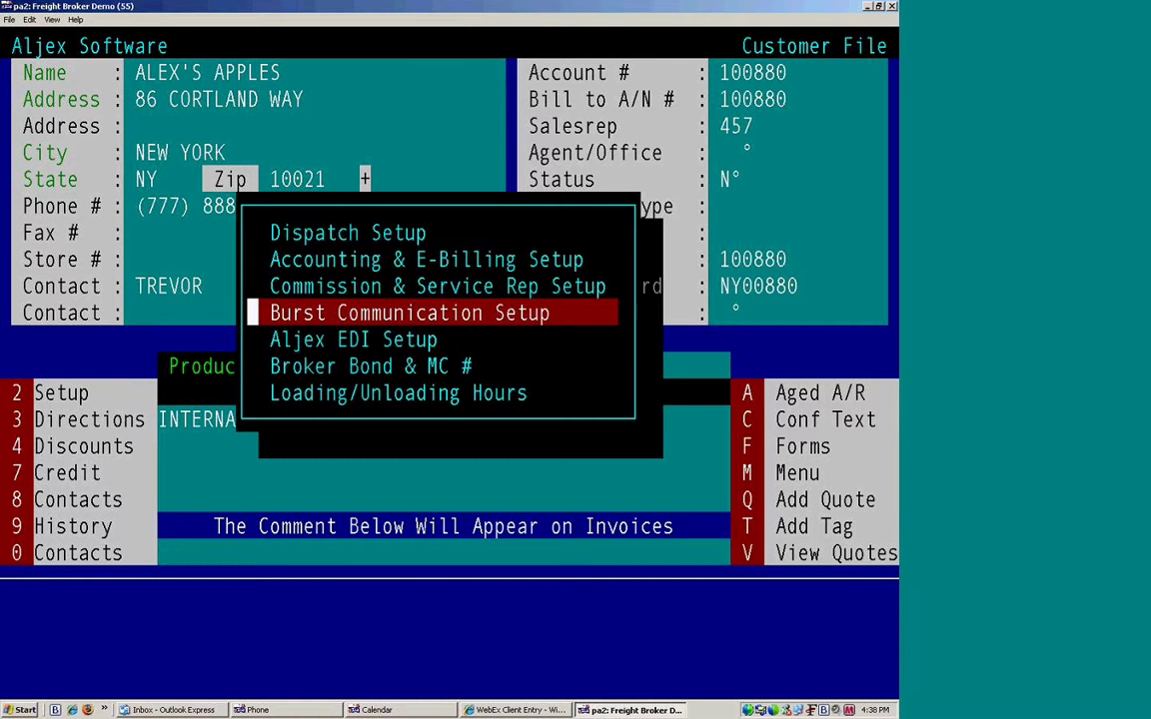
key("Return")
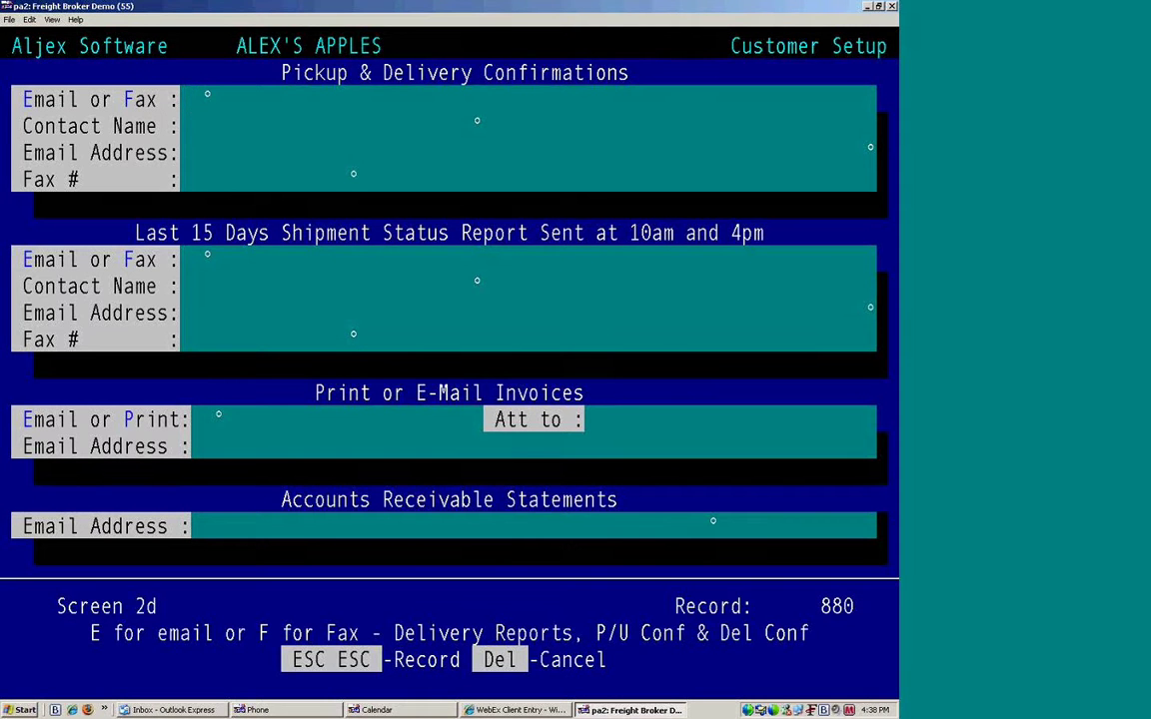
Step: Set Pickup & Delivery Confirmations to go by email (E), entering the contact's name and email address
left_click_drag(268, 61, 639, 63)
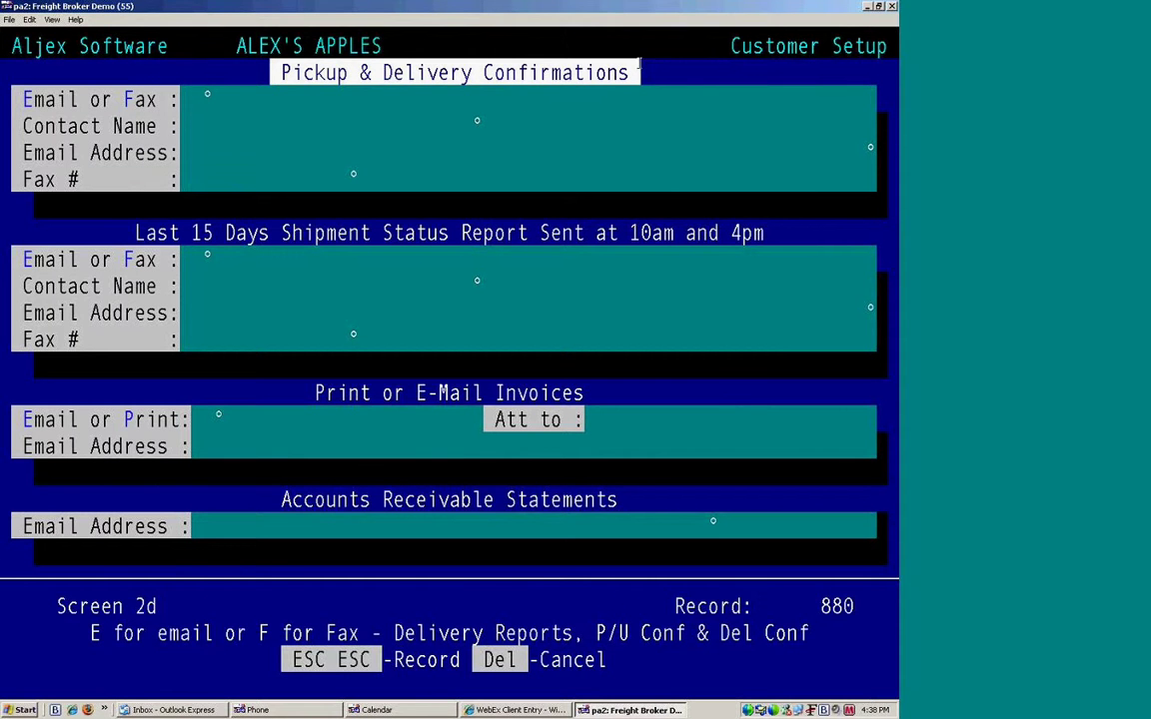
left_click(521, 98)
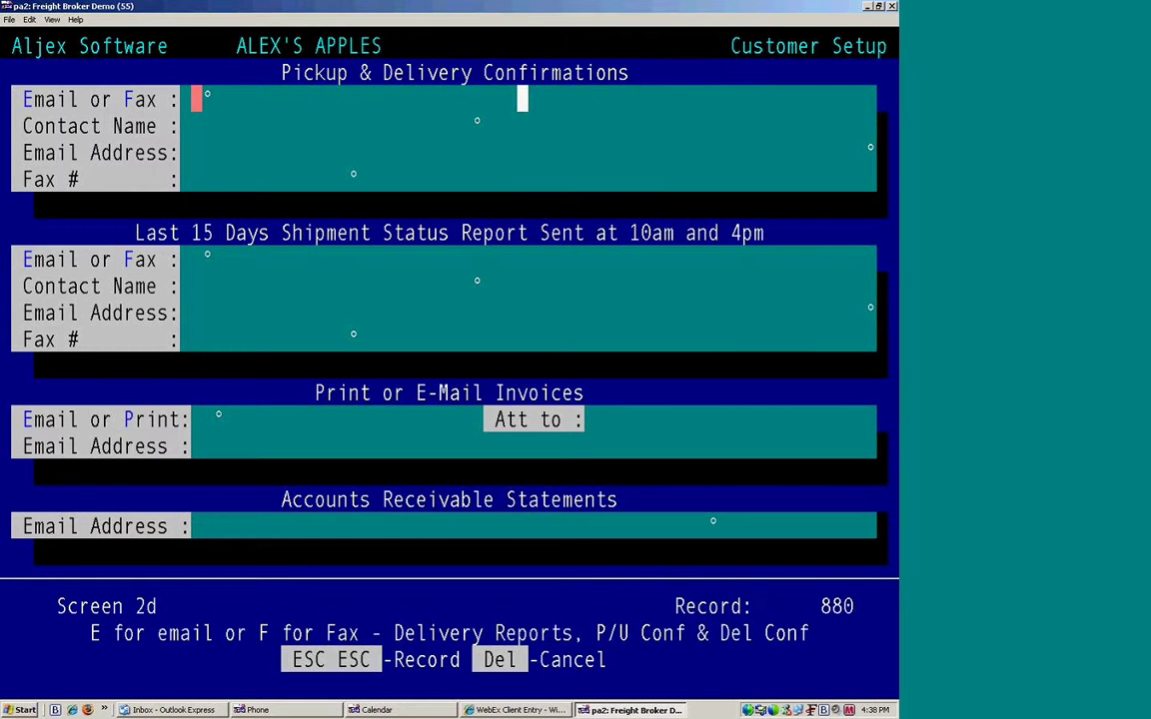
type("E")
type("alex")
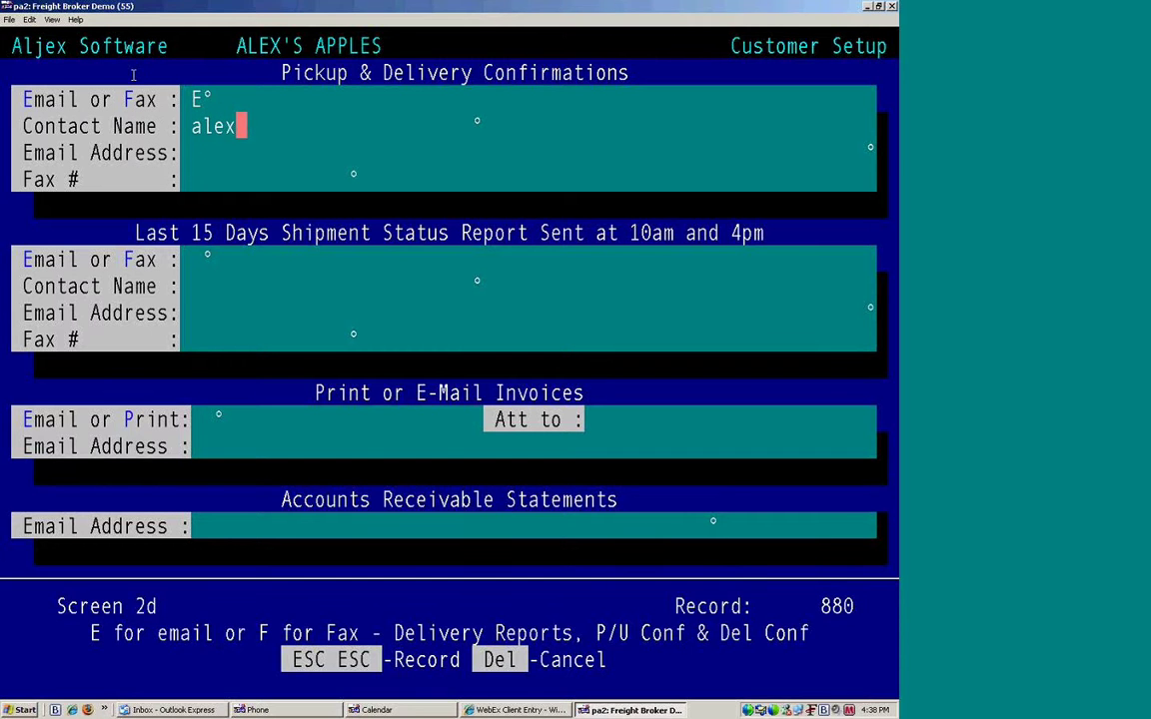
key("Return")
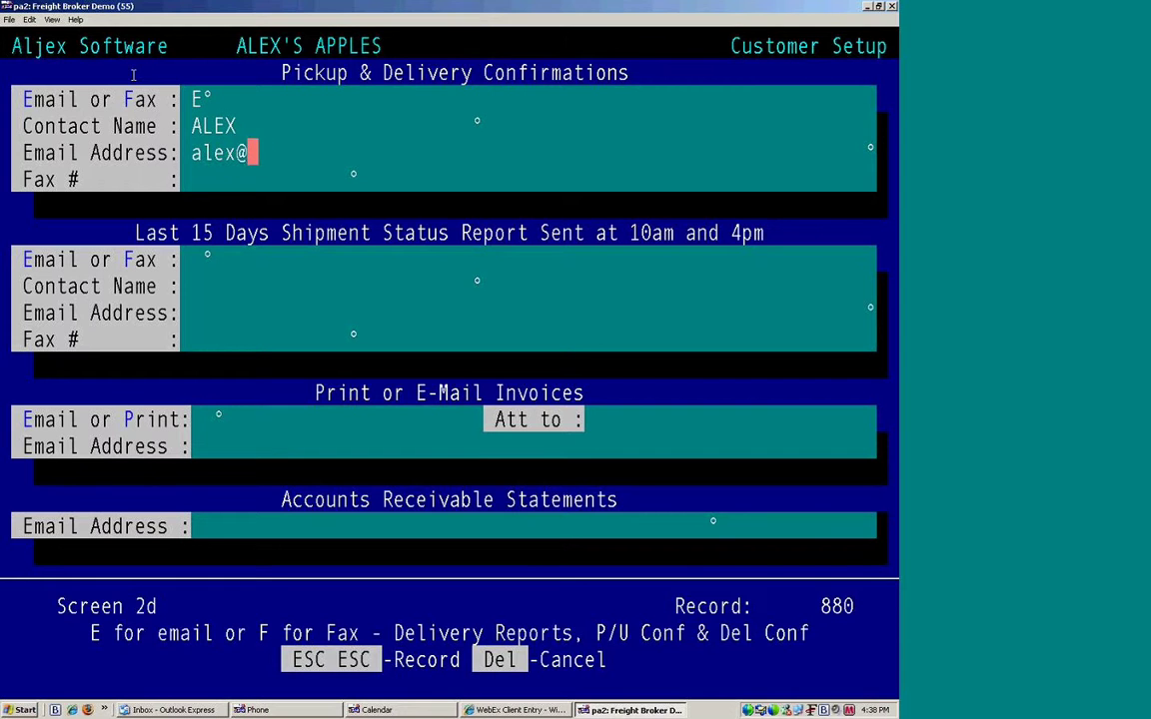
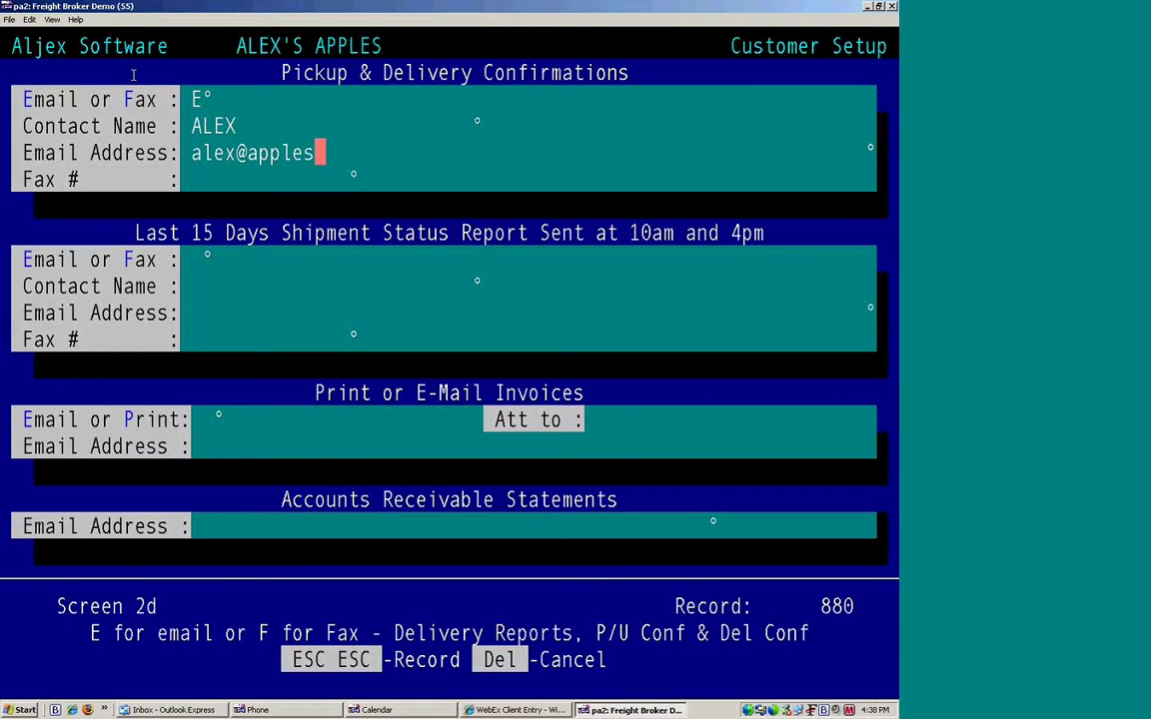
key("Return")
key("Return")
Step: Set the Last 15 Days status report to go by fax (F), entering a second contact's name and fax number
left_click_drag(131, 232, 763, 215)
right_click(763, 214)
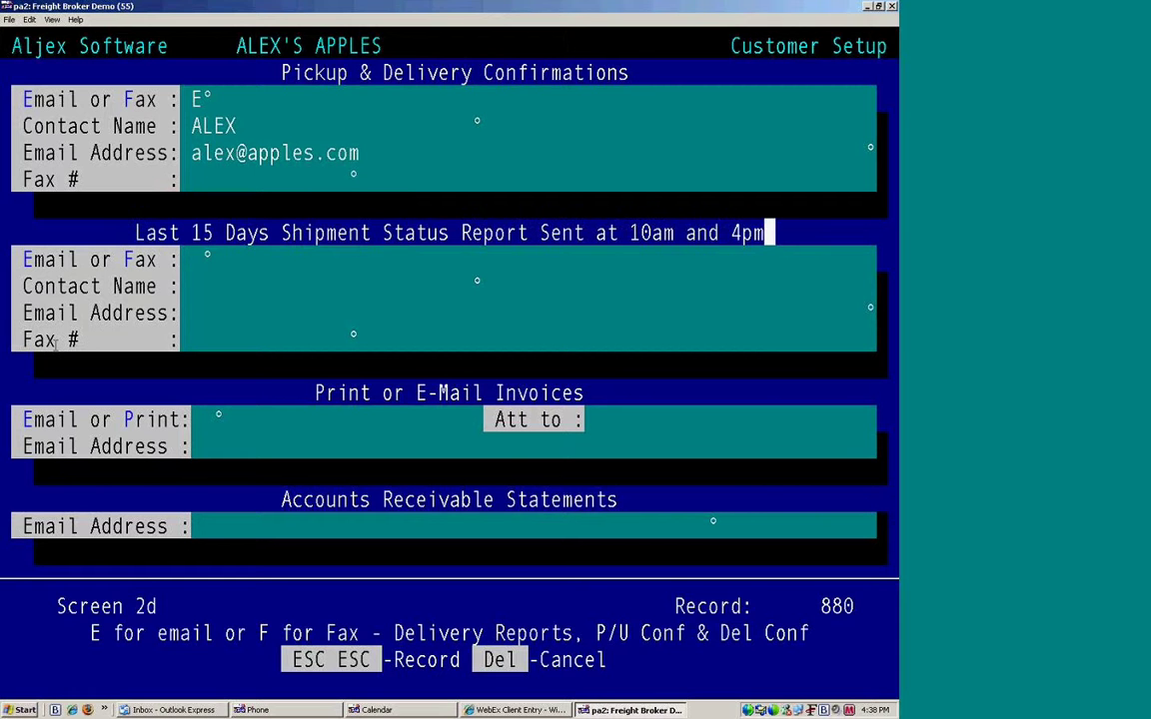
type("f")
type("dan")
key("Return")
type("dan@")
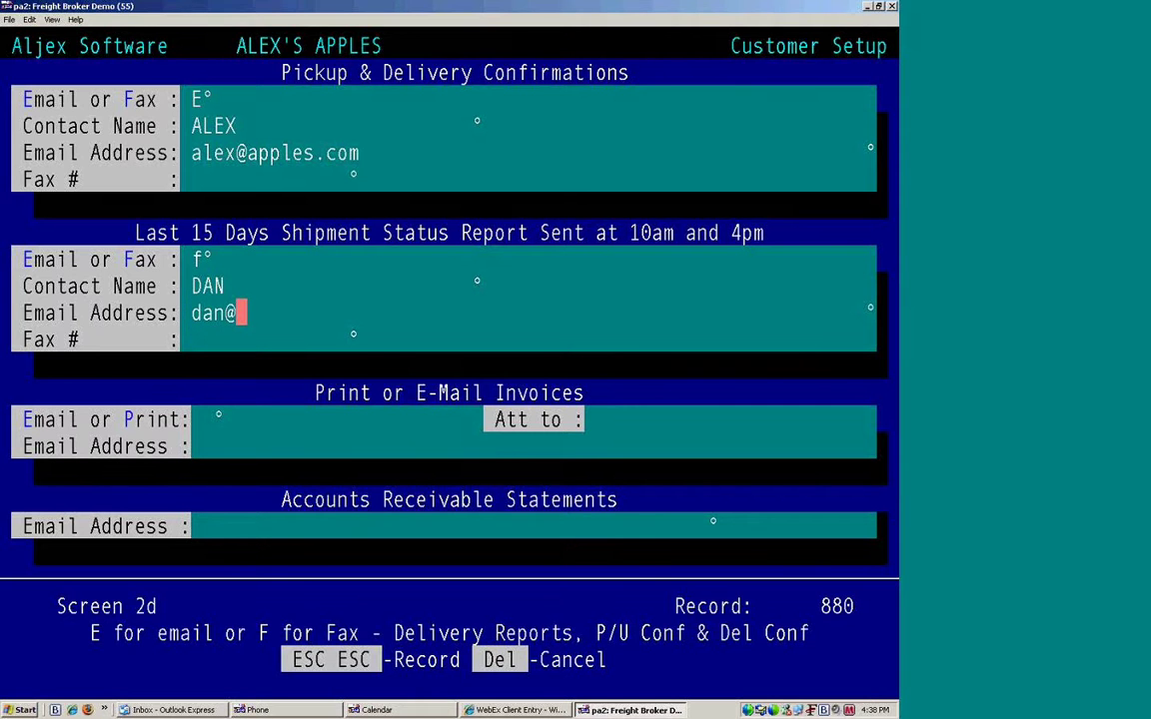
key("Left")
key("Left")
key("Left")
key("Left")
key("Return")
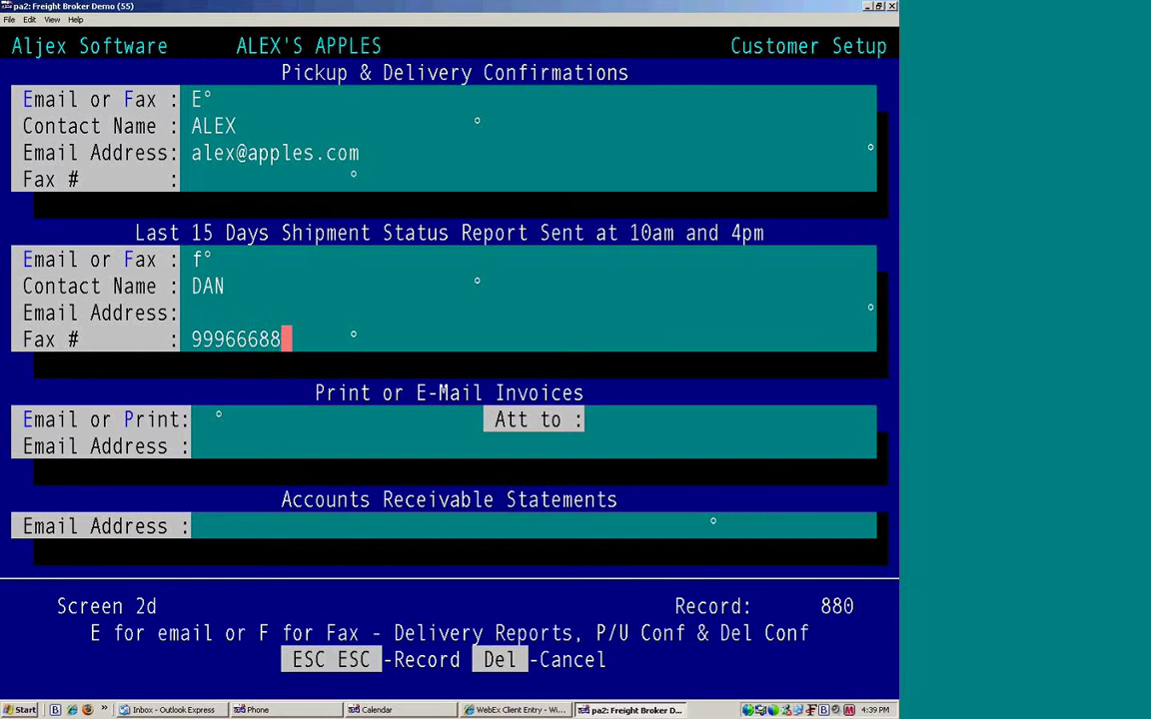
Step: Review the Print or E-Mail Invoices and Accounts Receivable Statements sections, leaving them blank
left_click_drag(272, 392, 647, 392)
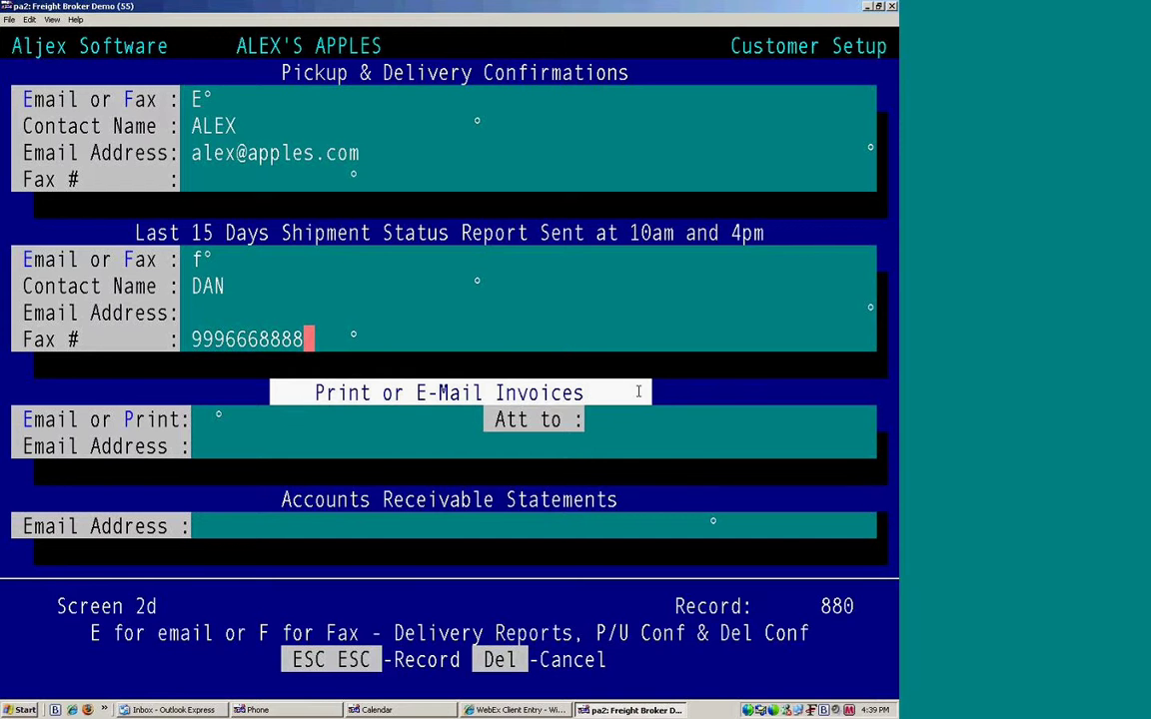
left_click_drag(660, 497, 218, 507)
left_click(196, 500)
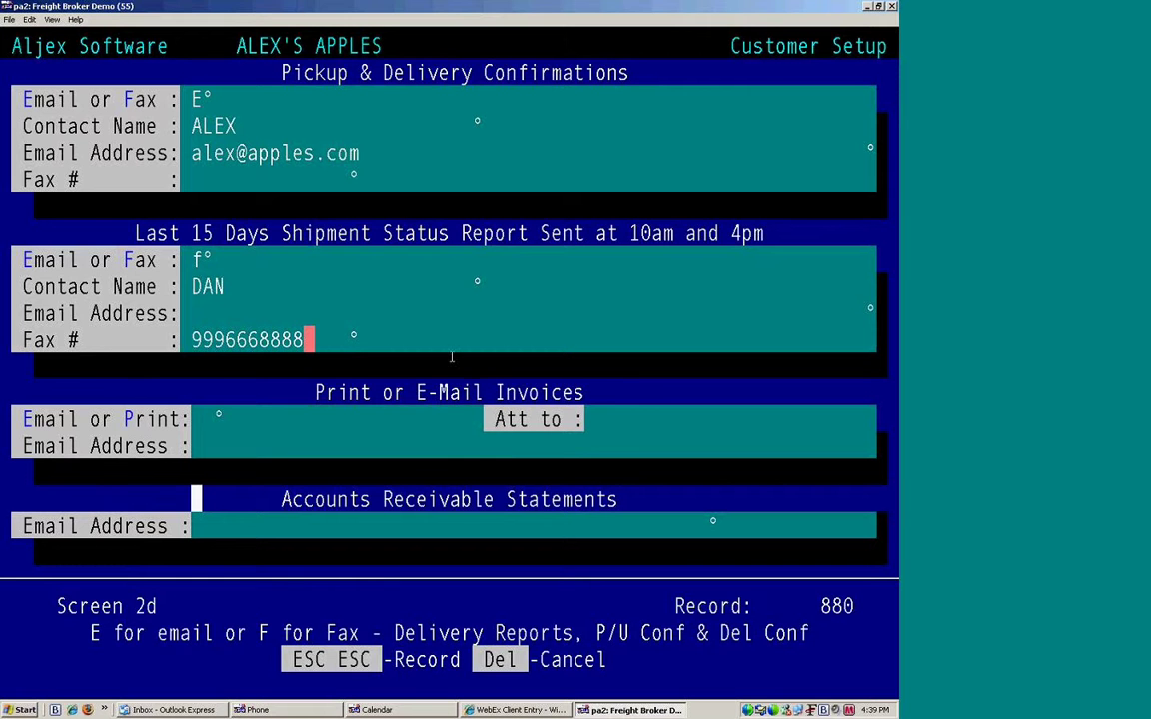
key("Escape")
key("Escape")
key("Escape")
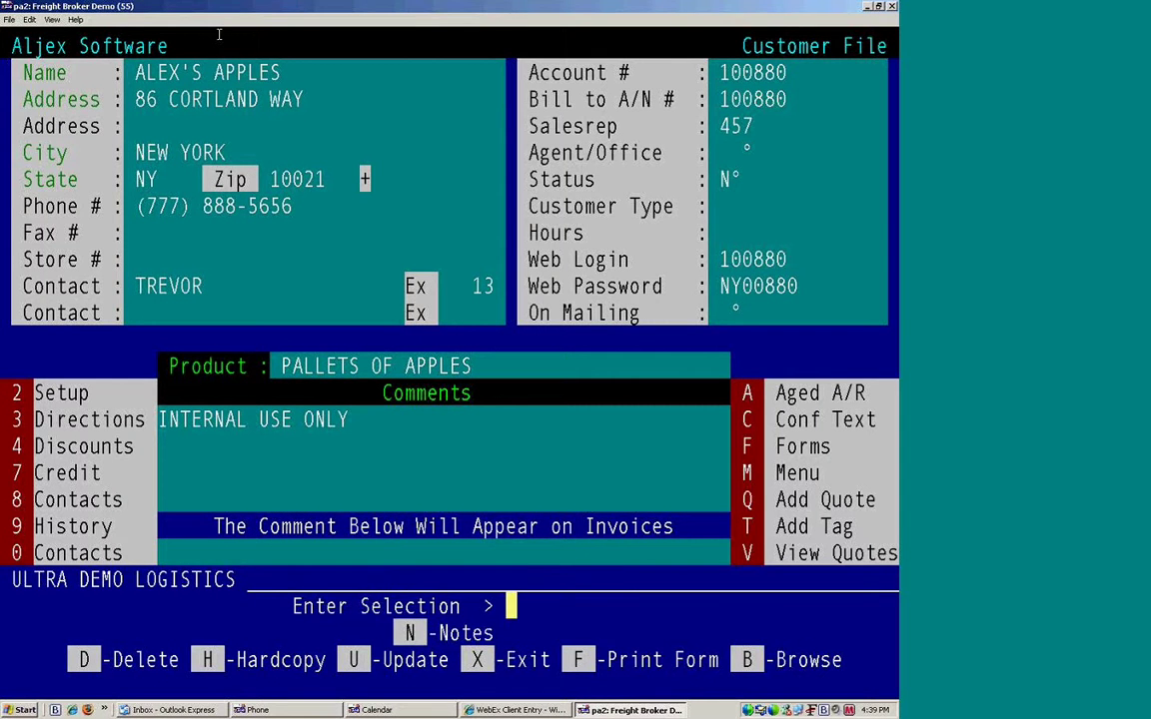
Step: On the Directions screen, enter 'this is the same as suggereted routing for customer' and carrier comment 'this is for carrier conf'
key("Escape")
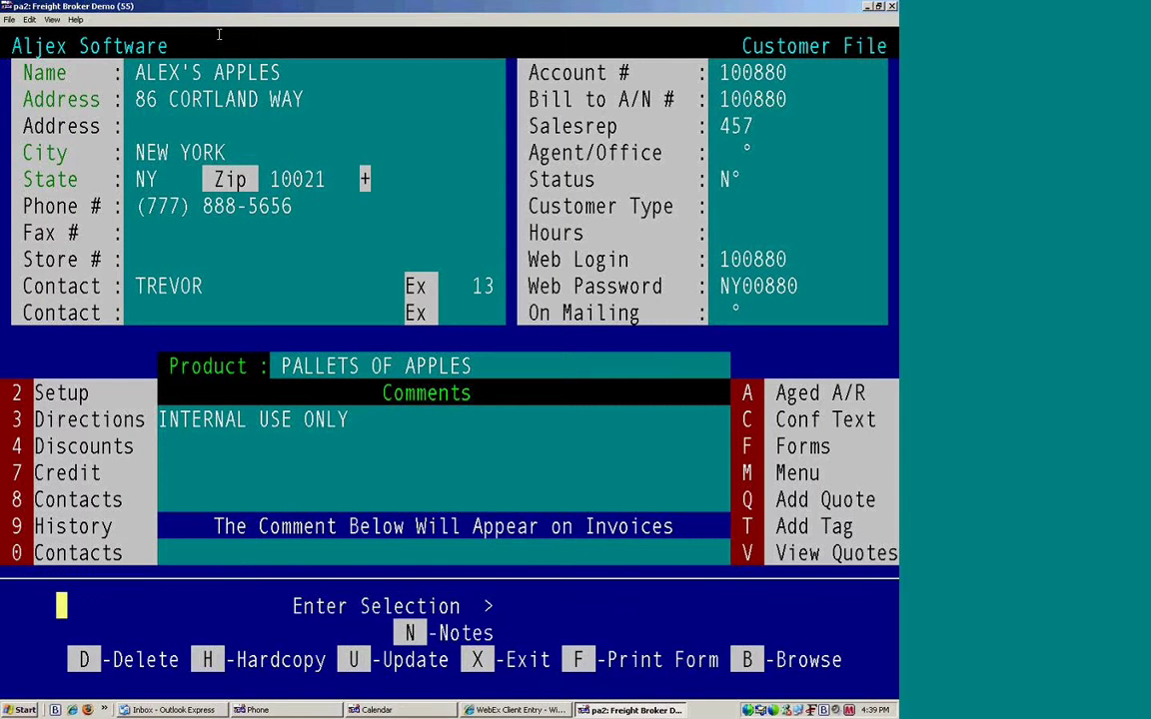
key("3")
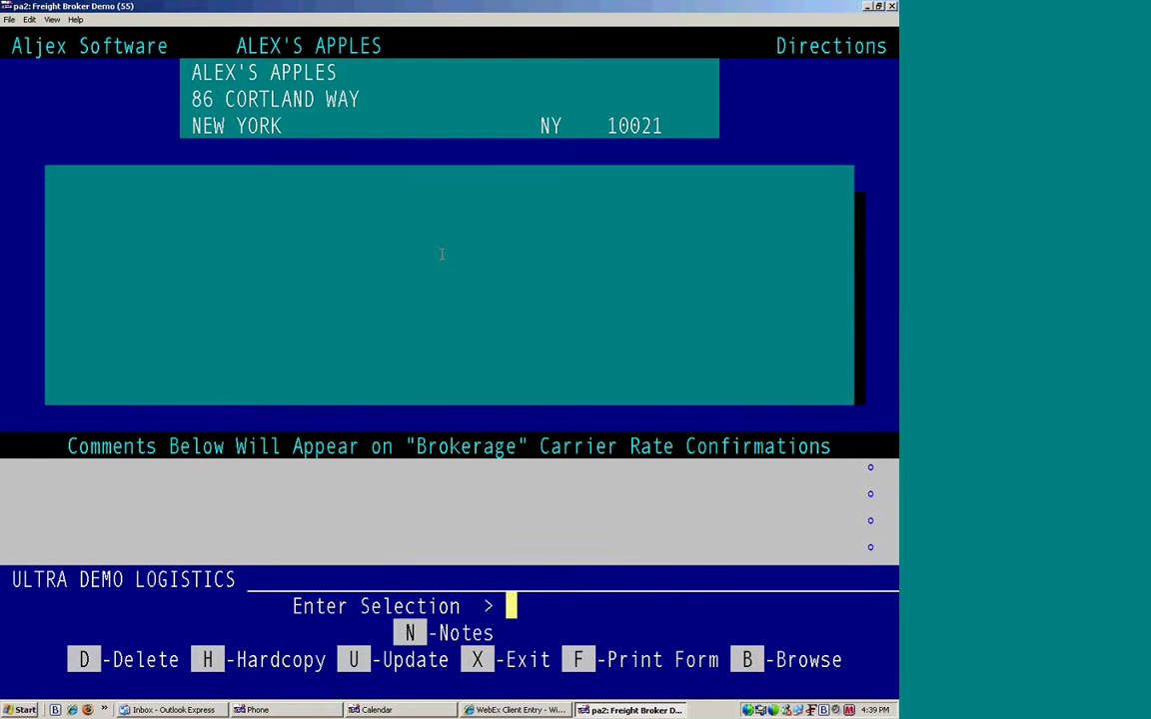
type("u")
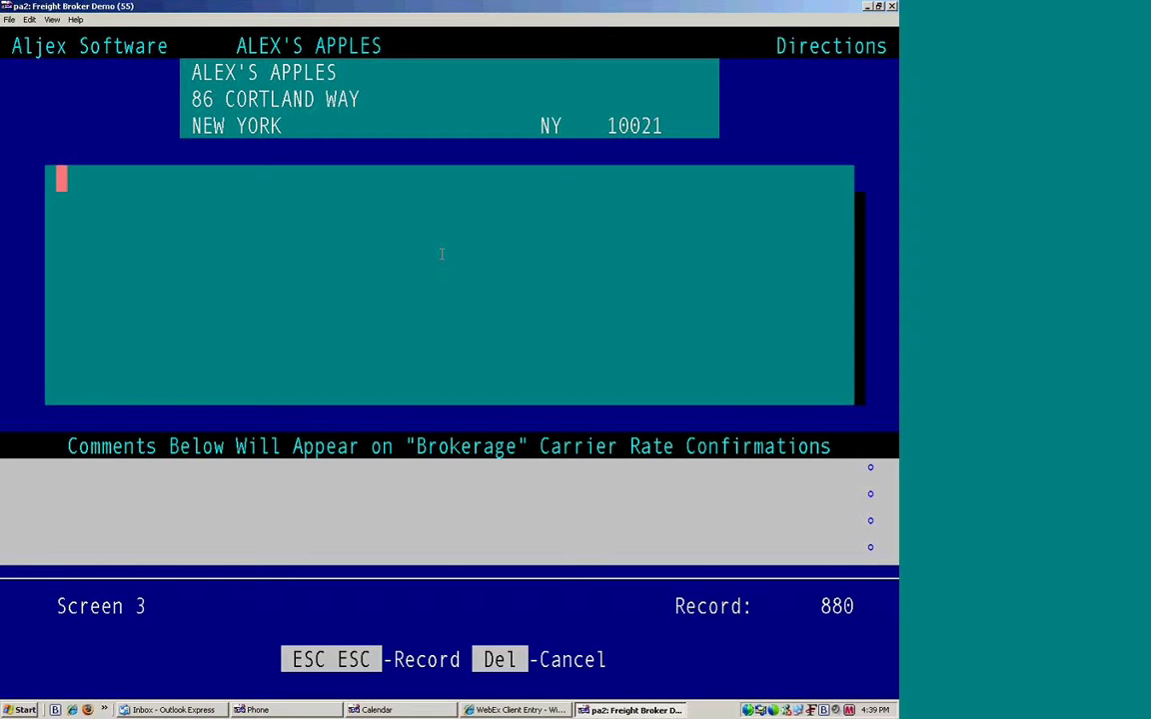
type("this is t")
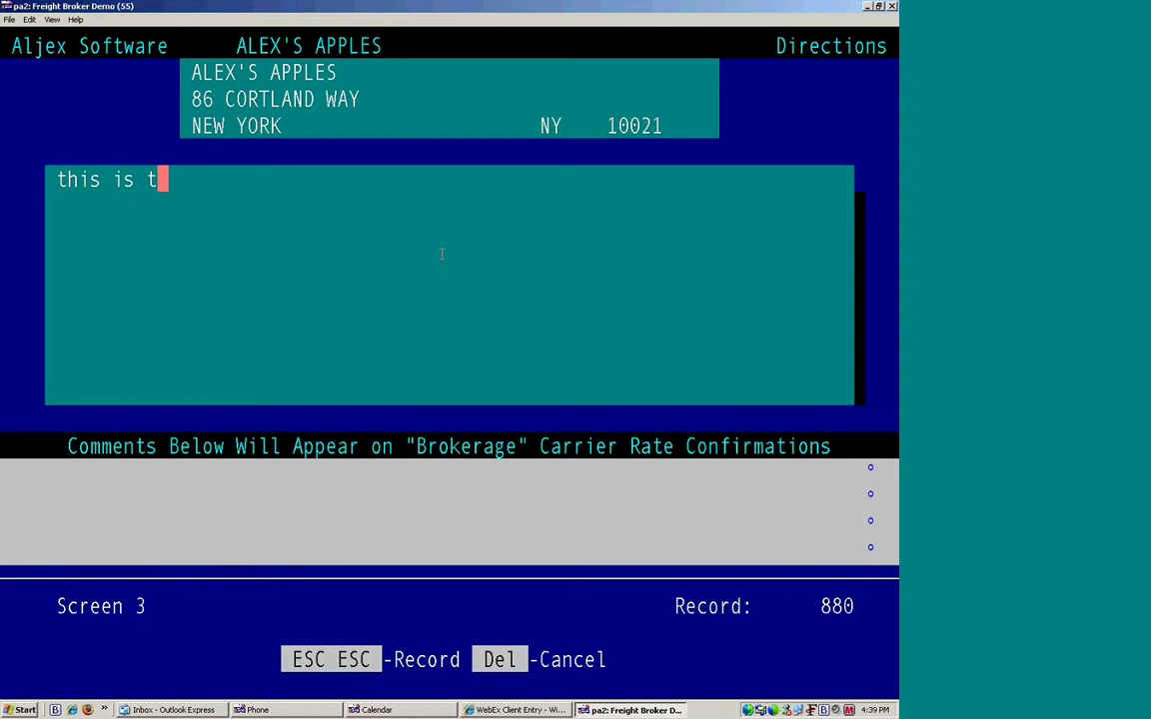
type("he same as ")
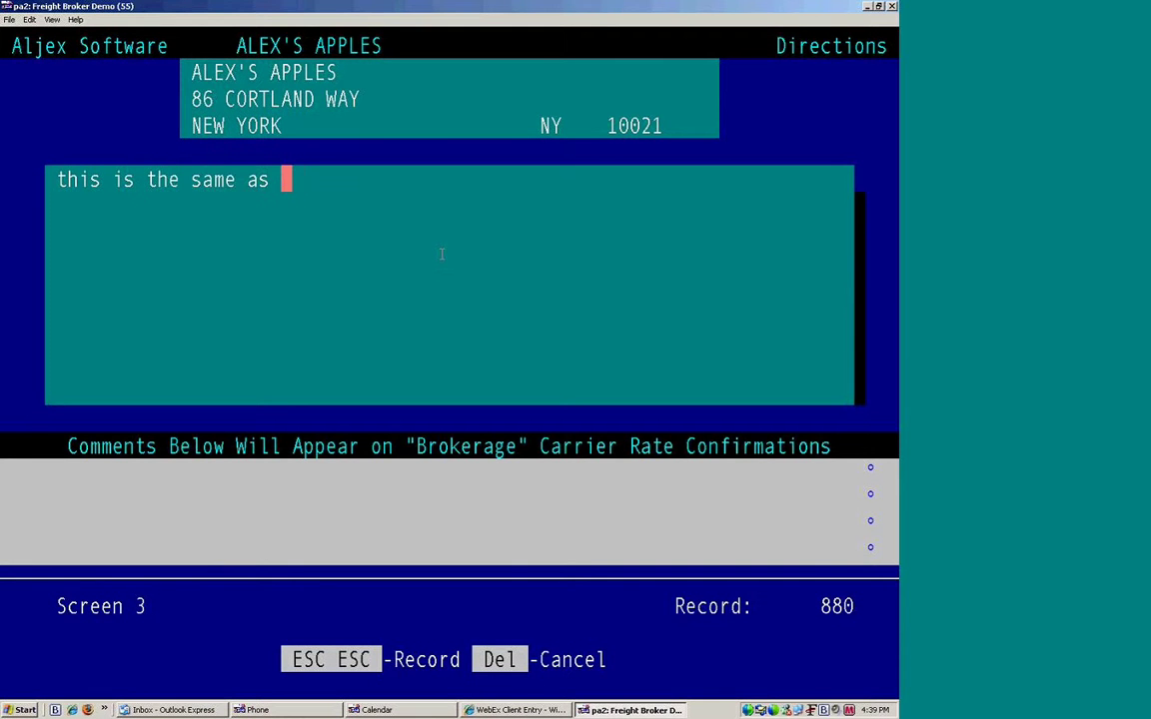
type("suggerers")
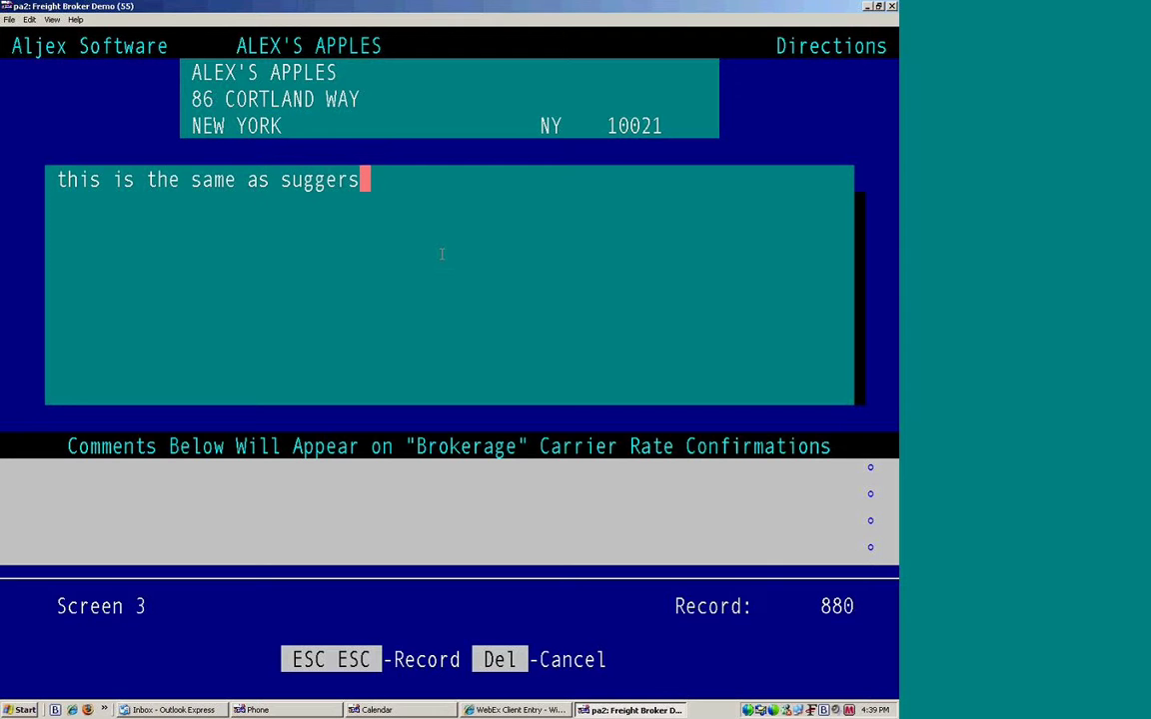
type("ted ro")
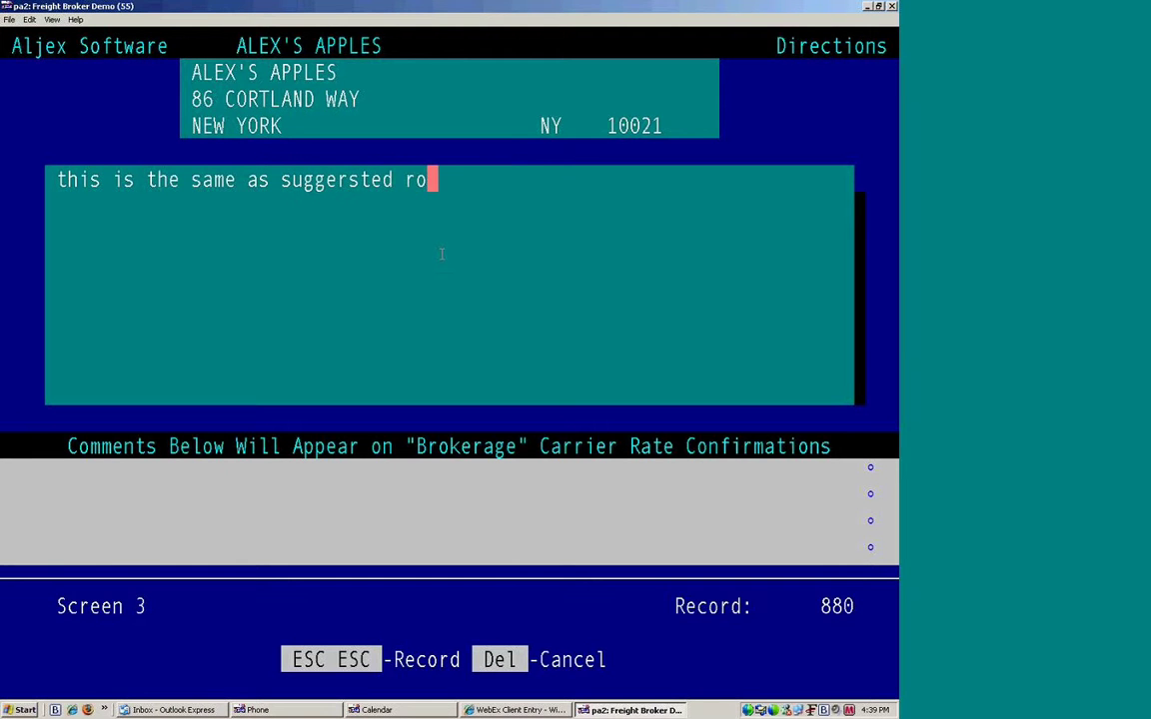
type("uting f")
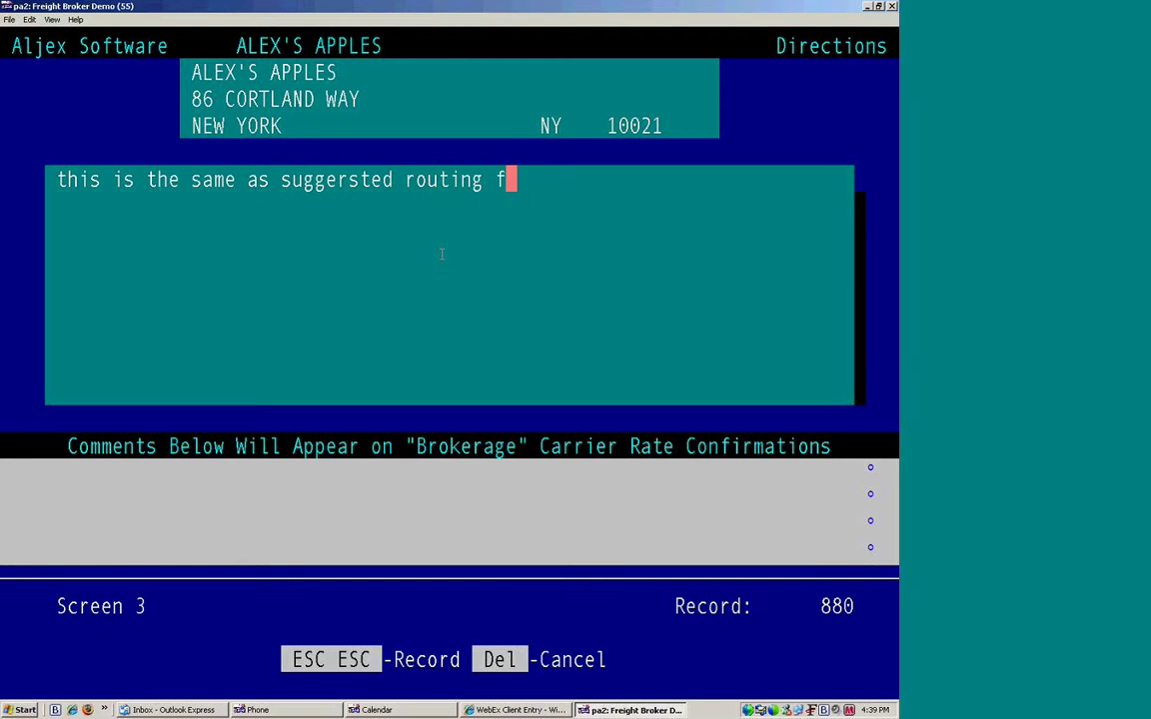
type("or customer")
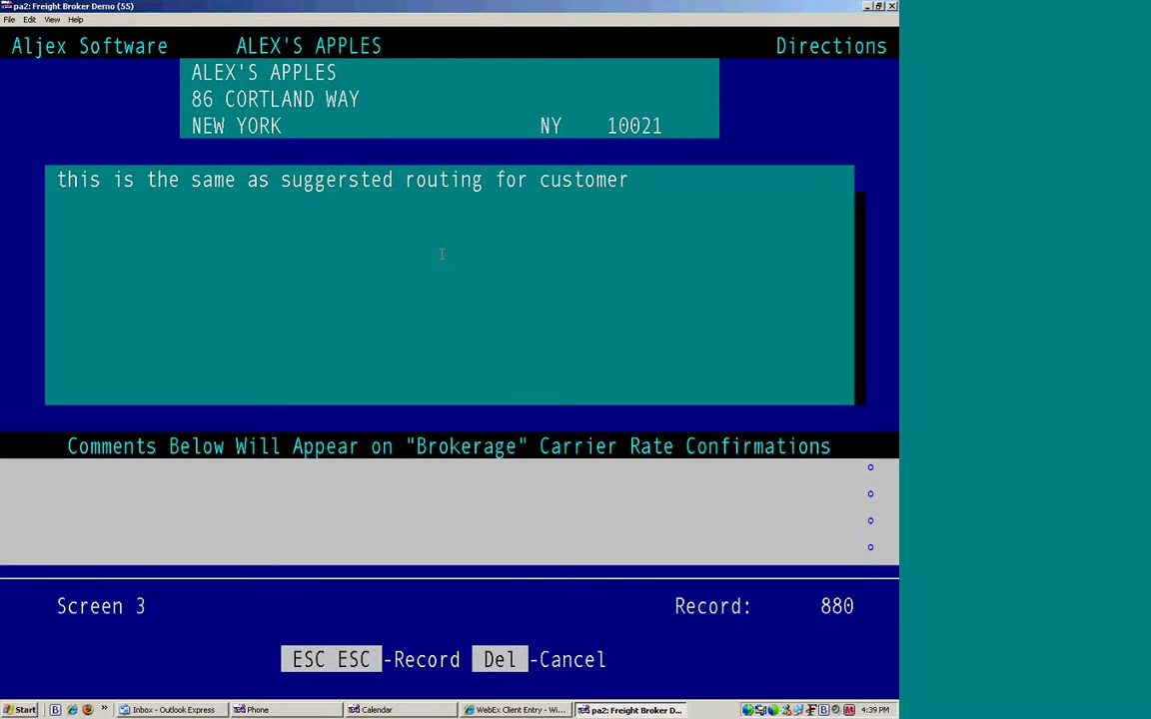
key("Return")
key("Return")
key("Return")
key("Return")
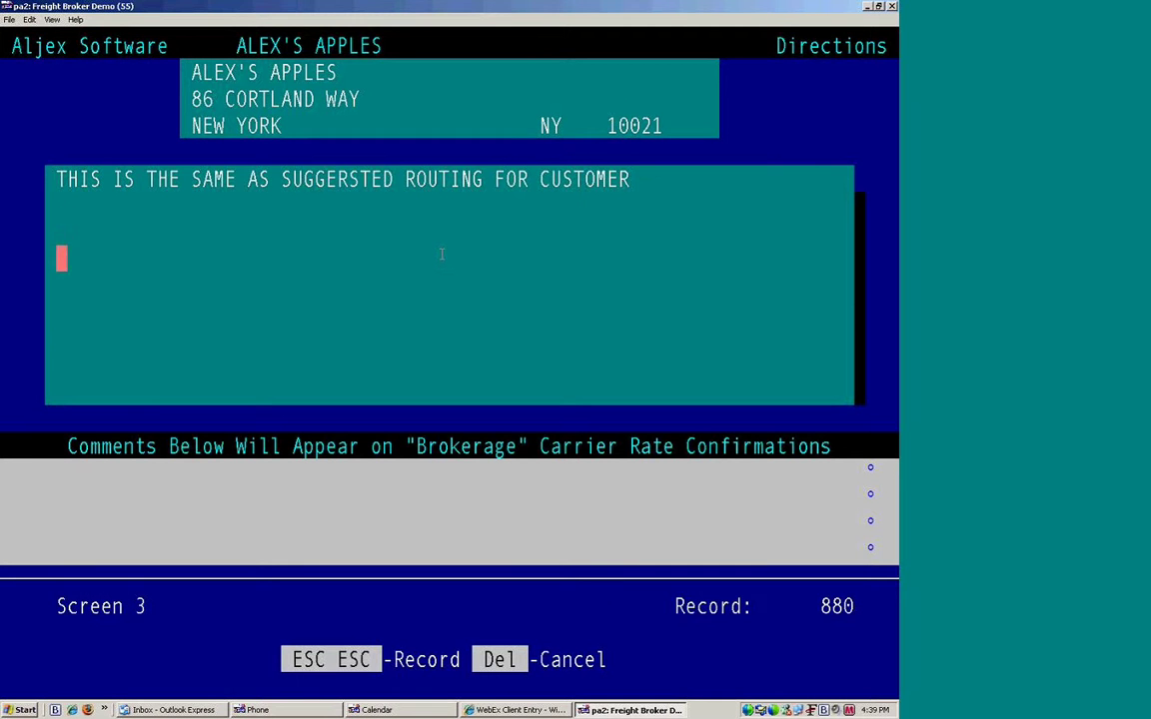
key("Return")
type("this is for carrier conf")
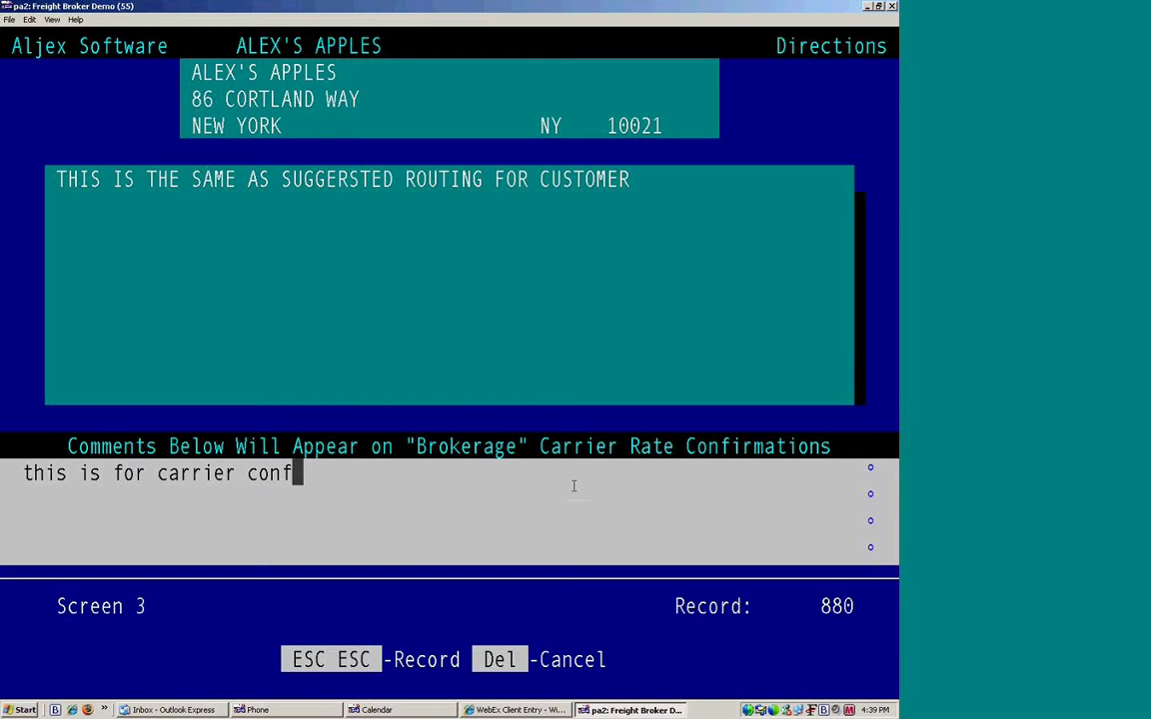
Step: Save the comments and open Credit Information, stepping through the fields showing the 5000.00 credit limit
key("Escape")
key("Escape")
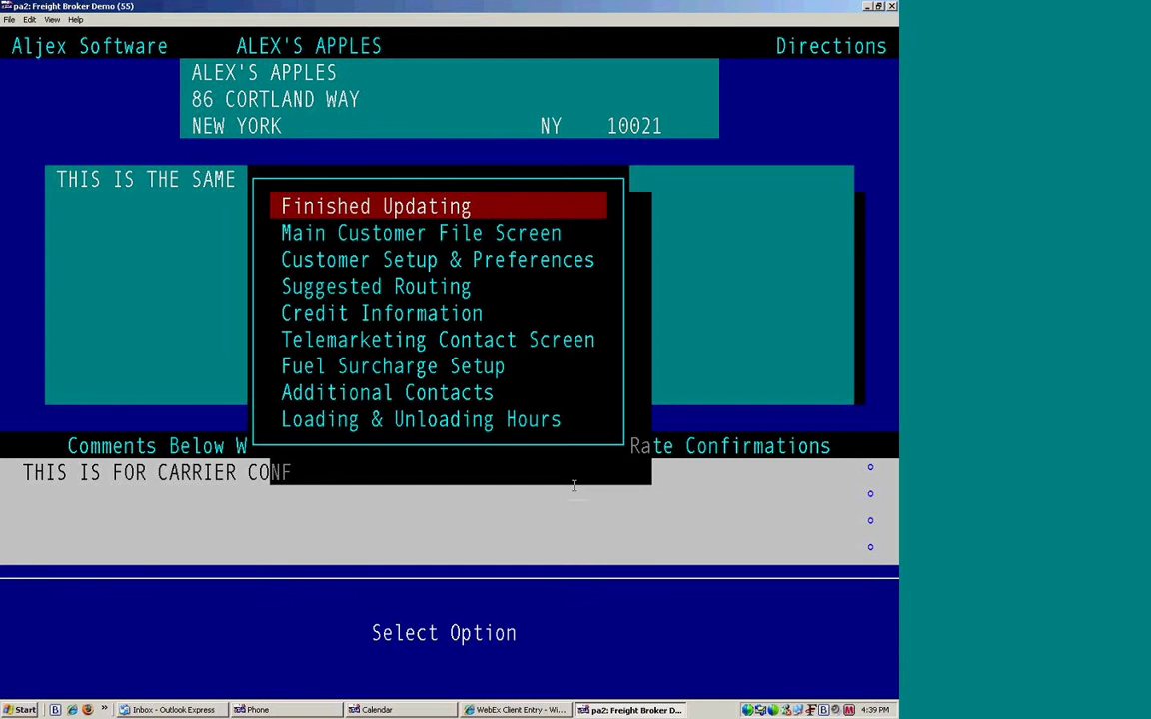
key("Down")
key("Down")
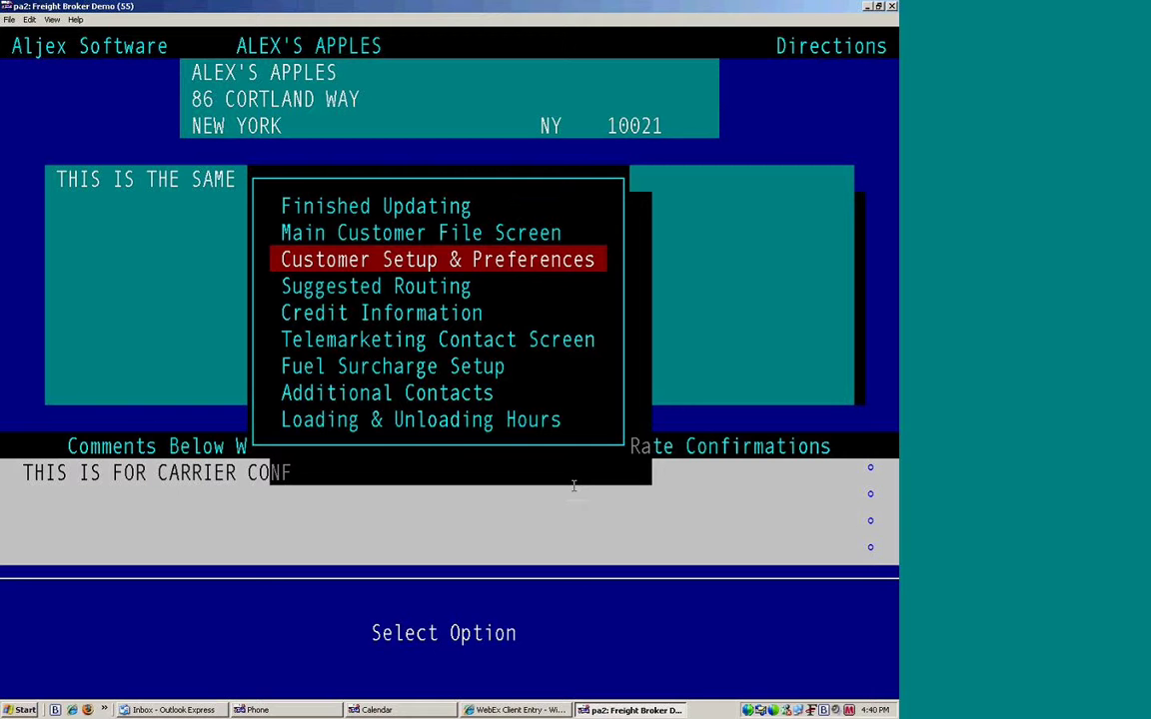
key("Down")
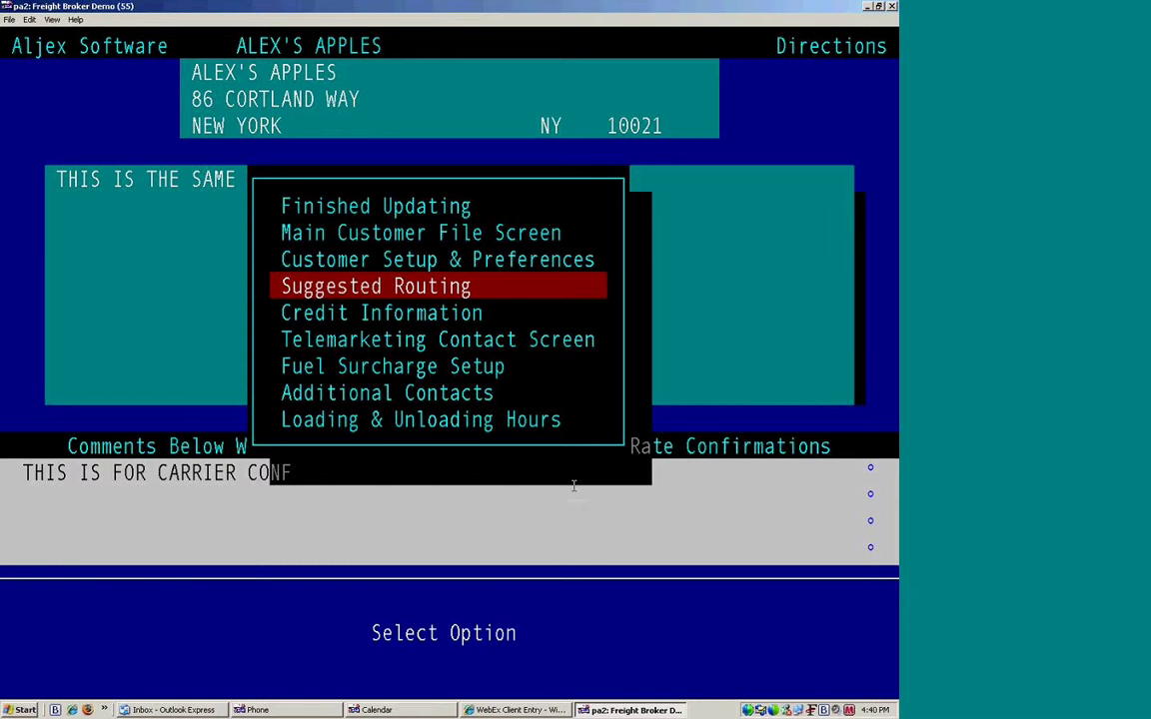
key("Down")
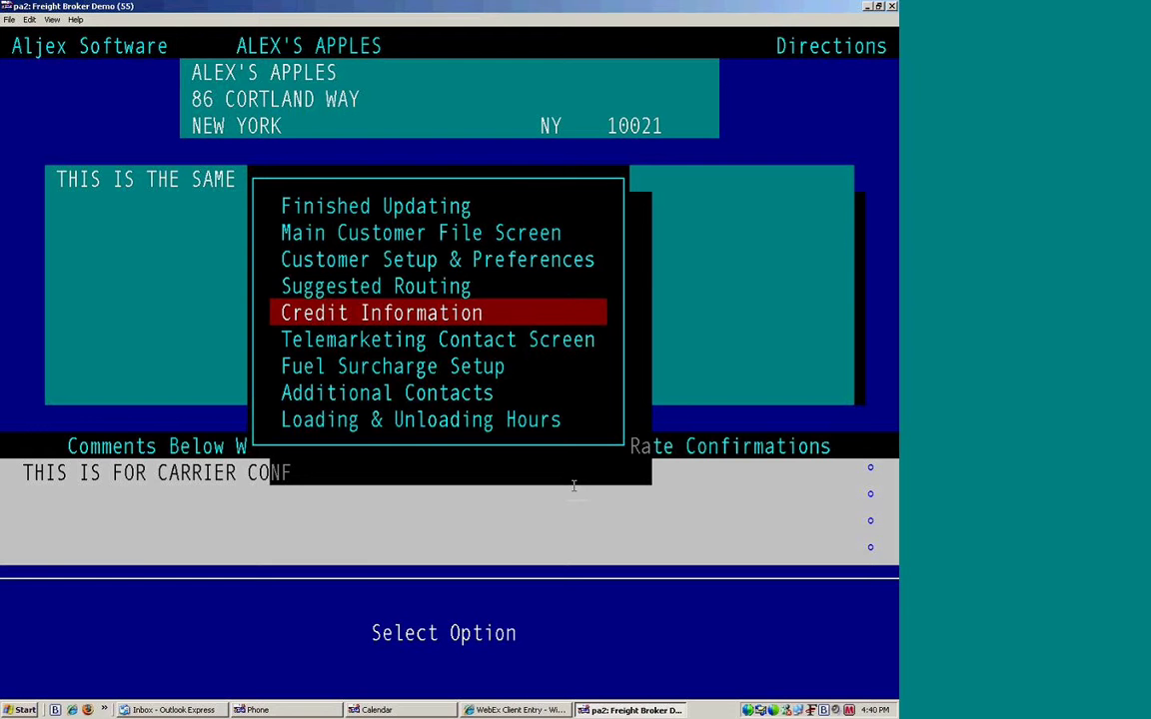
key("Return")
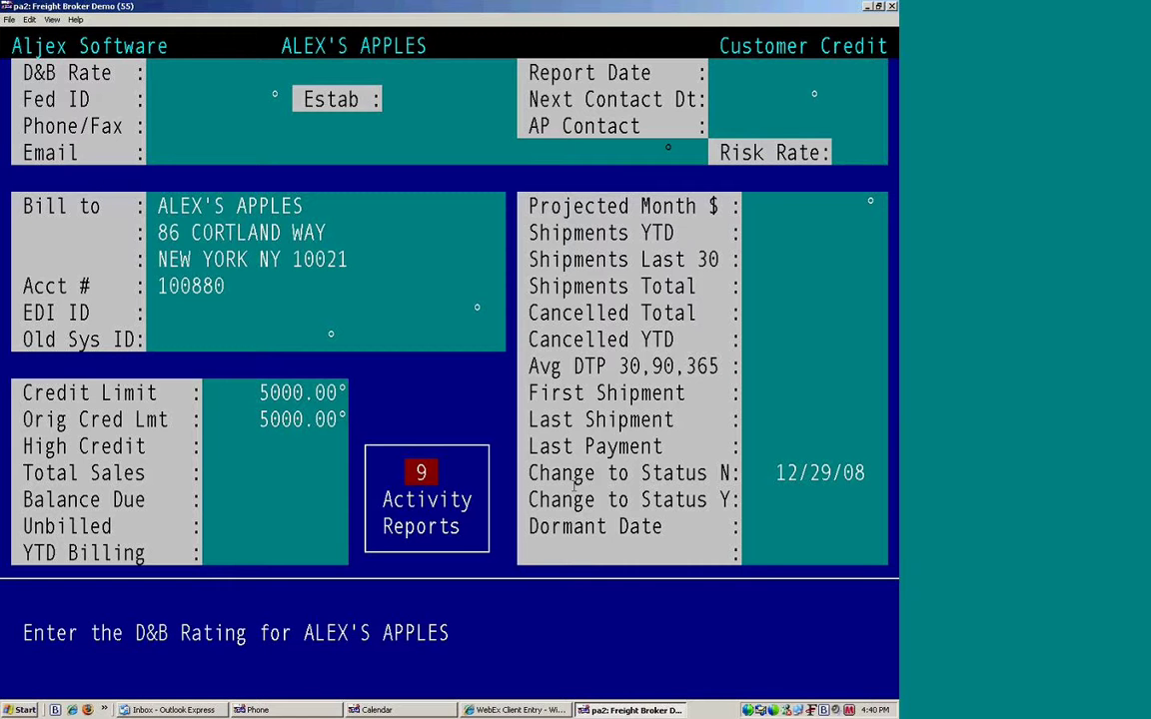
key("Return")
key("Return")
key("Return")
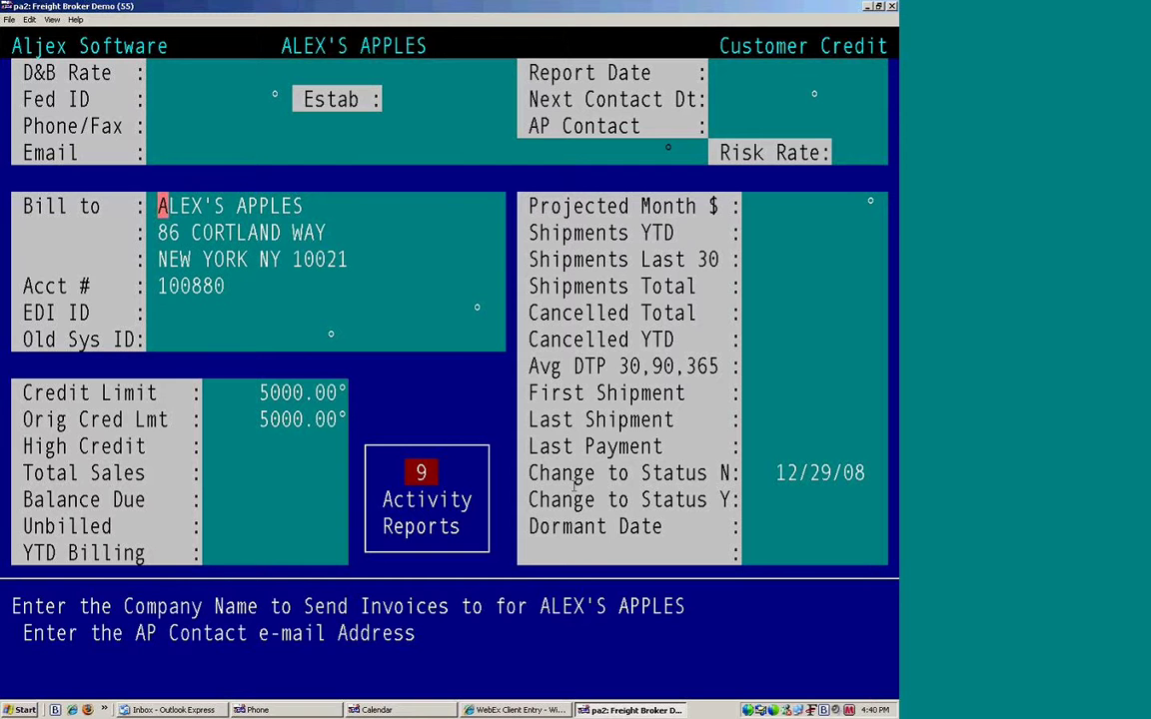
key("Return")
key("Return")
key("Return")
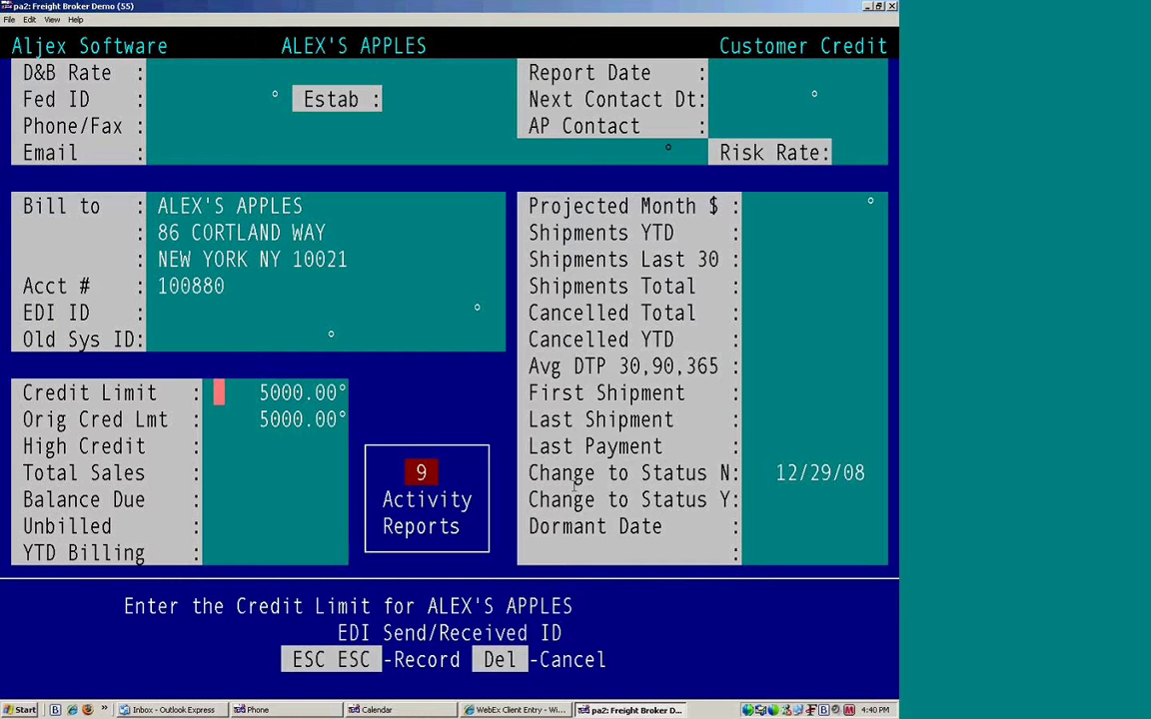
key("Return")
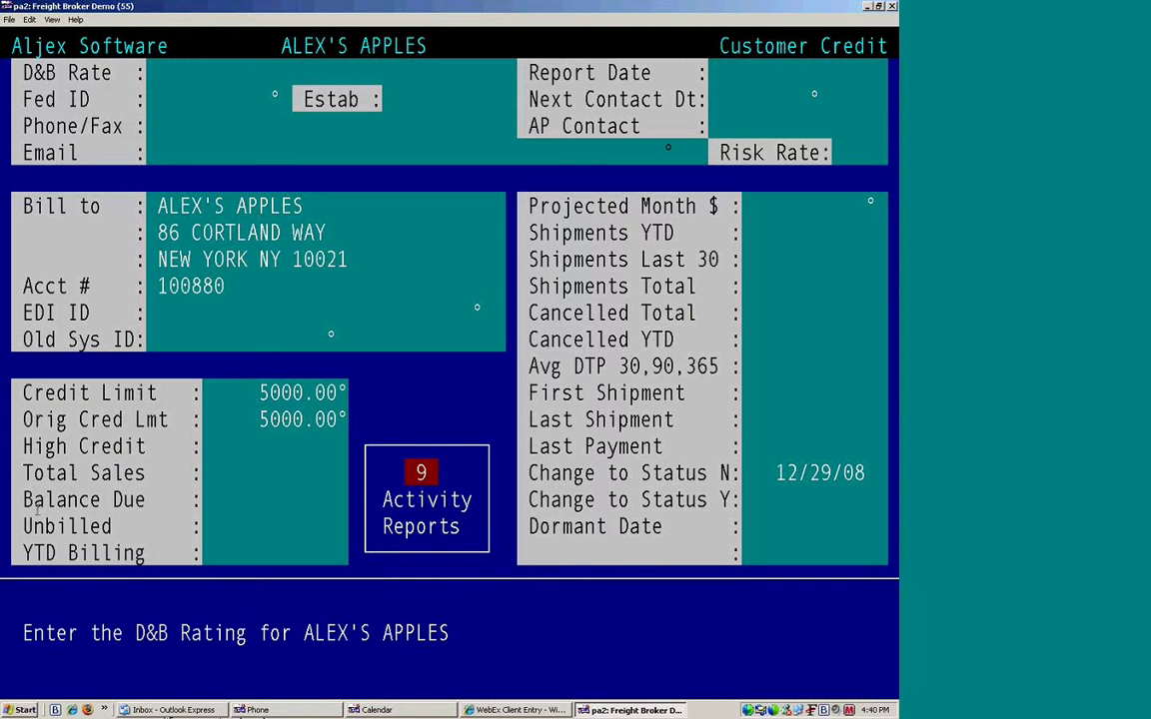
Step: Review the credit screen's sales totals and shipment statistics, then return to the options list
left_click_drag(20, 472, 172, 548)
left_click_drag(521, 205, 894, 558)
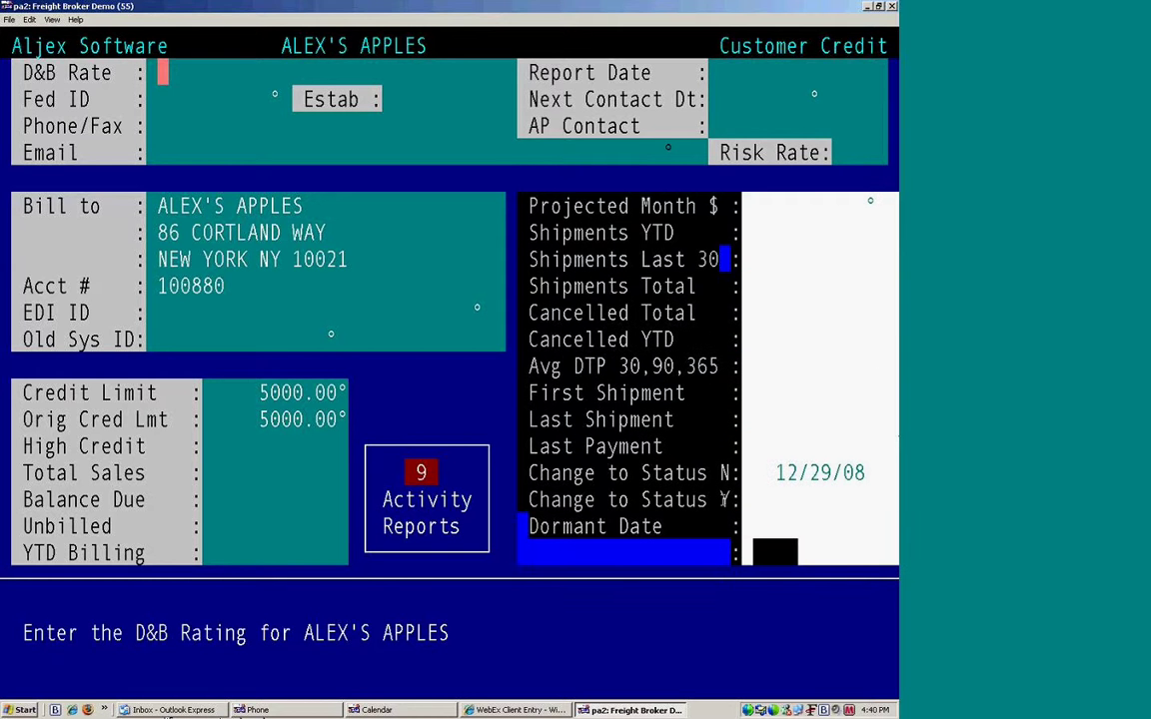
left_click(273, 158)
key("Escape")
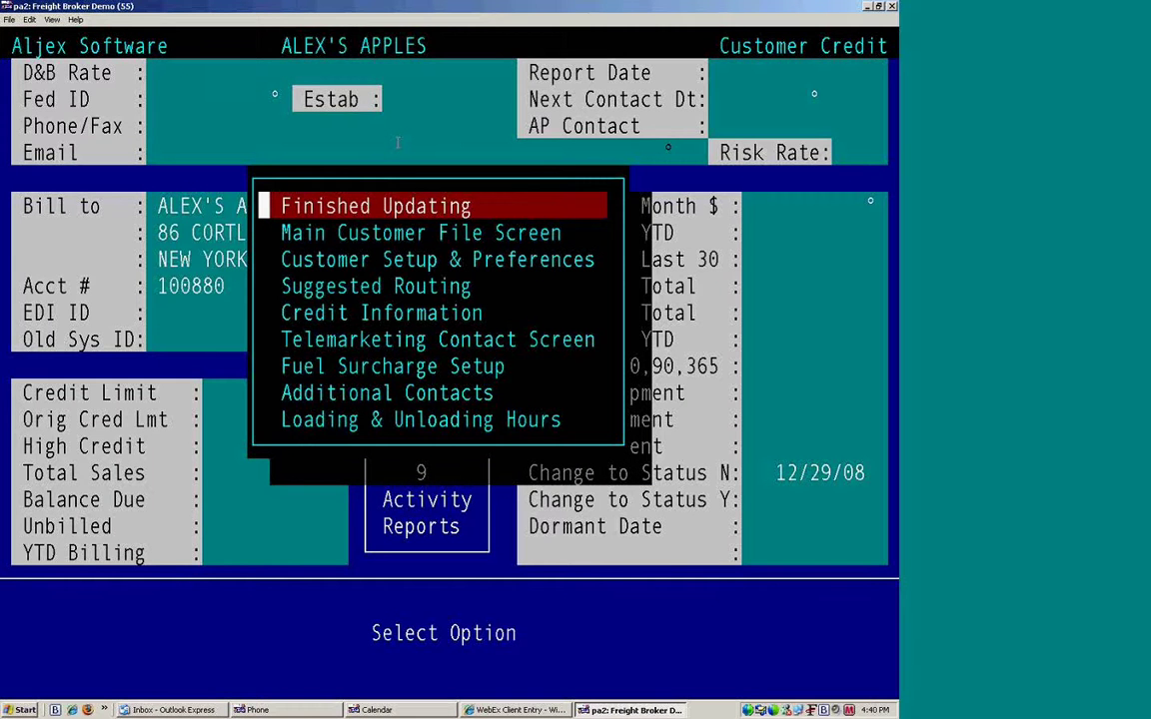
Step: Review the Telemarketing Contact screen, leaving Lead Source blank
key("Down")
key("Down")
key("Down")
key("Down")
key("Down")
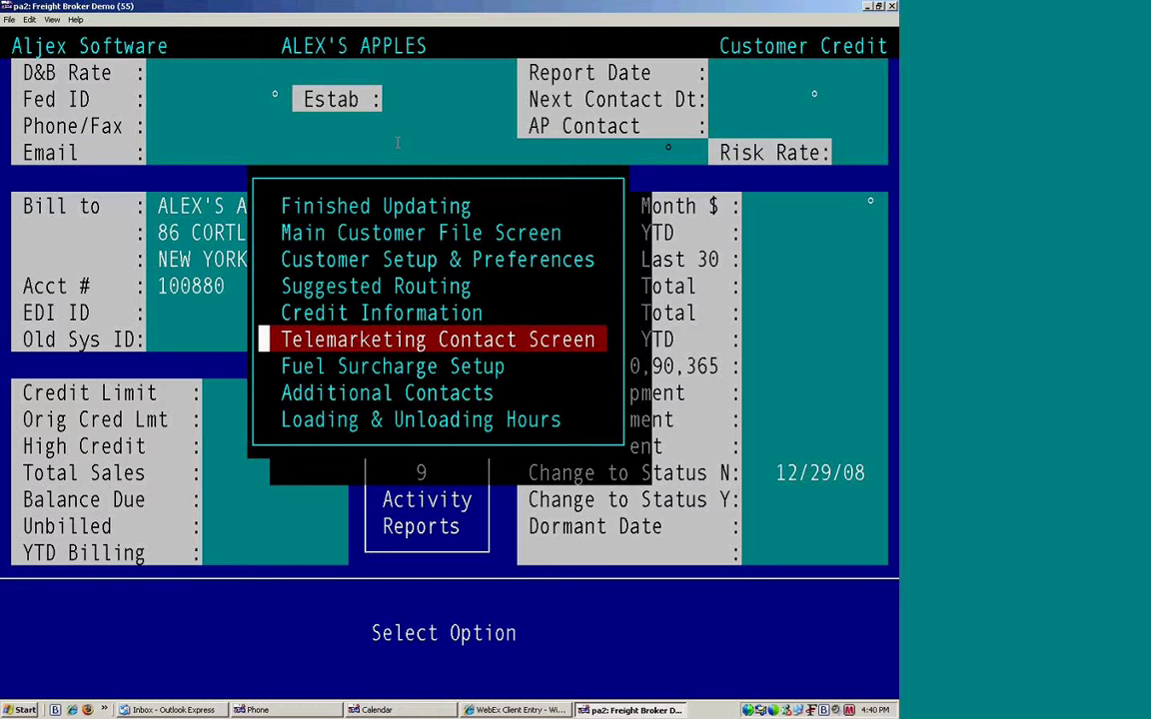
key("Return")
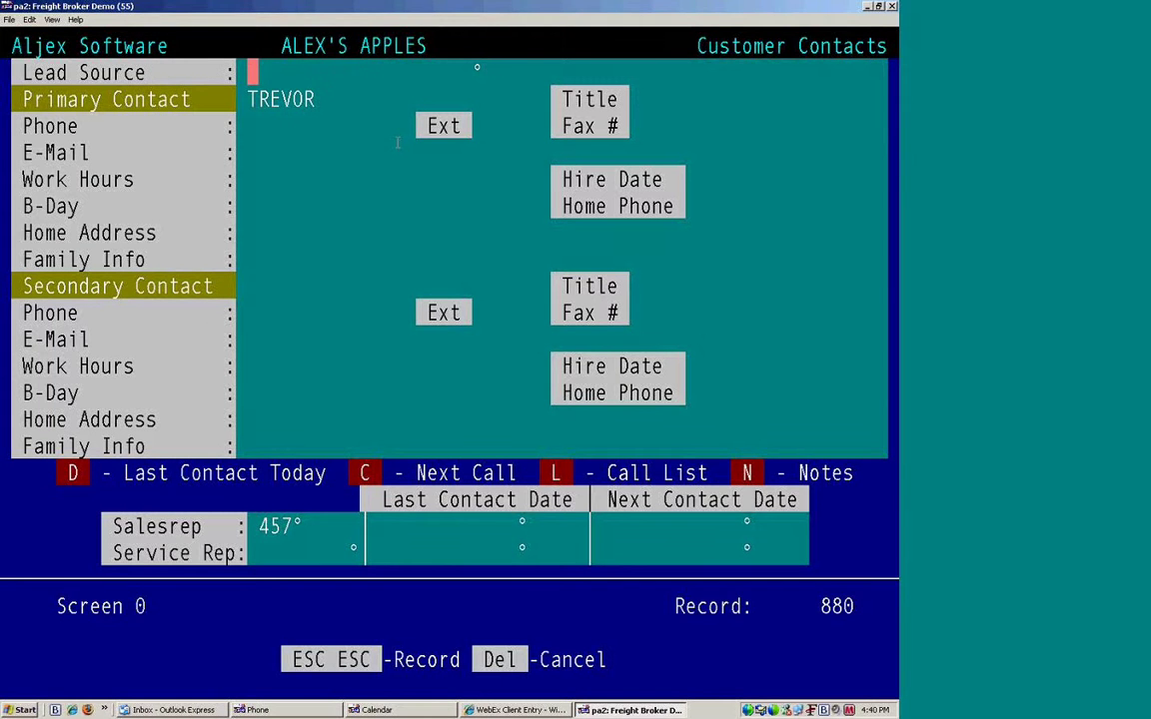
type("x")
key("BackSpace")
Step: Finish updating ALEX'S APPLES and display the saved routing note and carrier comment
key("Escape")
key("Escape")
key("Down")
key("Down")
key("Down")
key("Down")
key("Down")
key("Down")
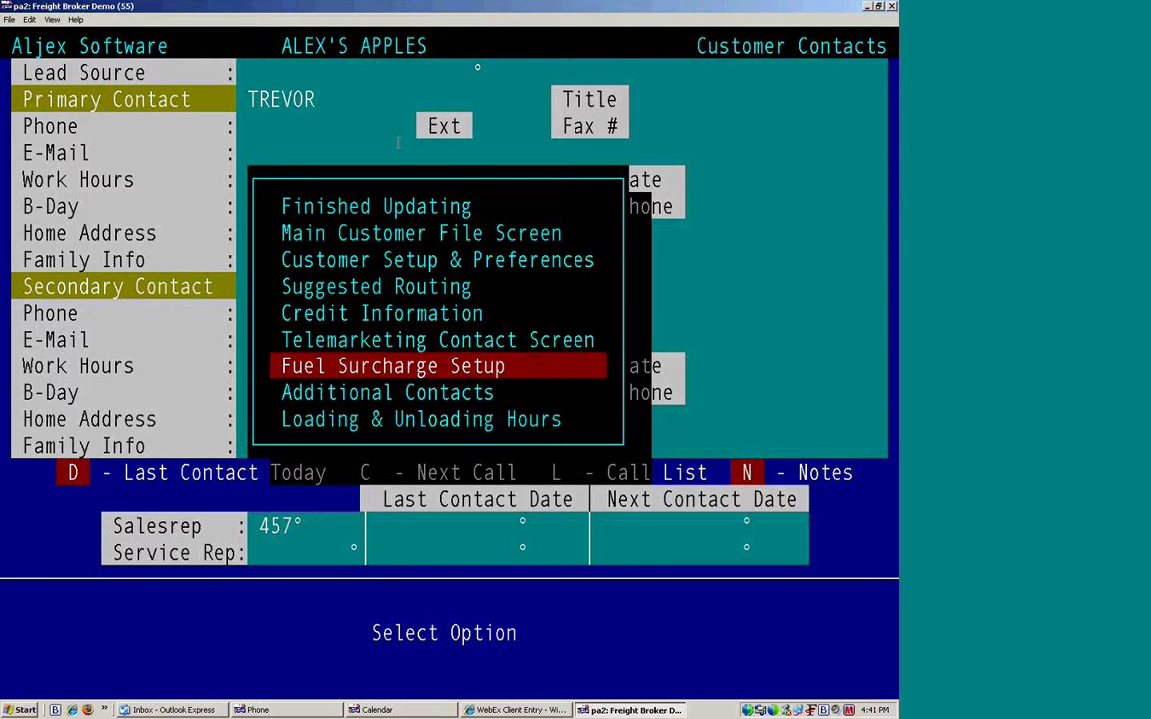
key("Down")
key("Down")
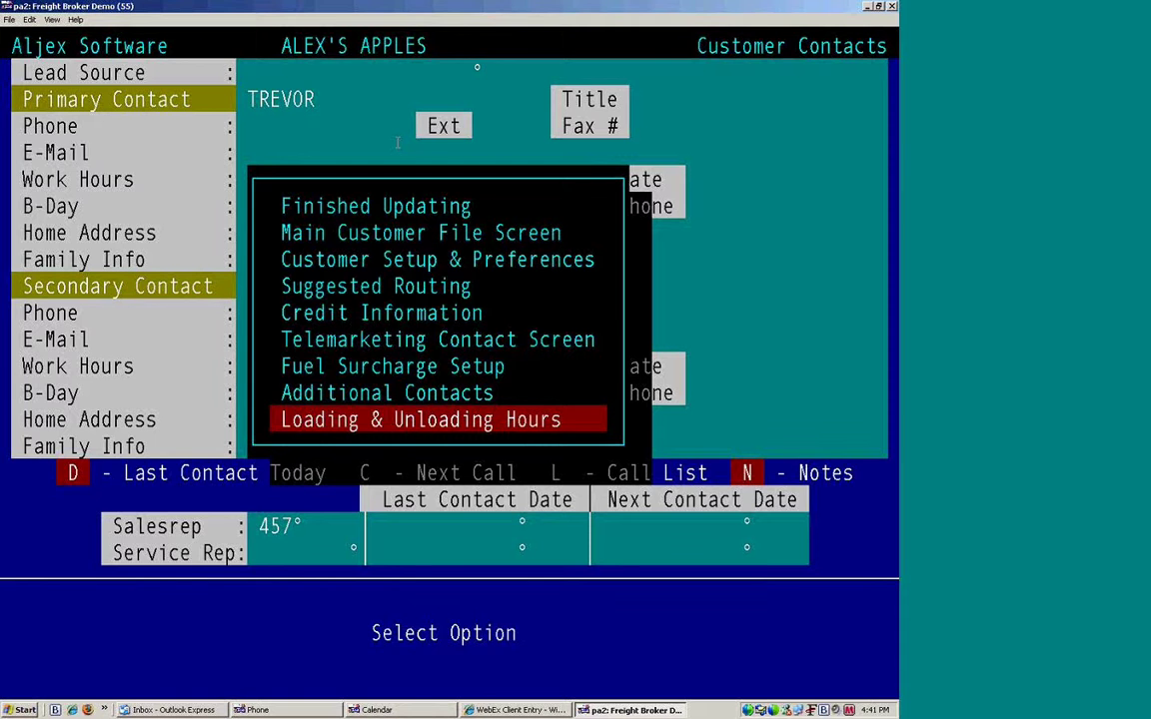
key("Return")
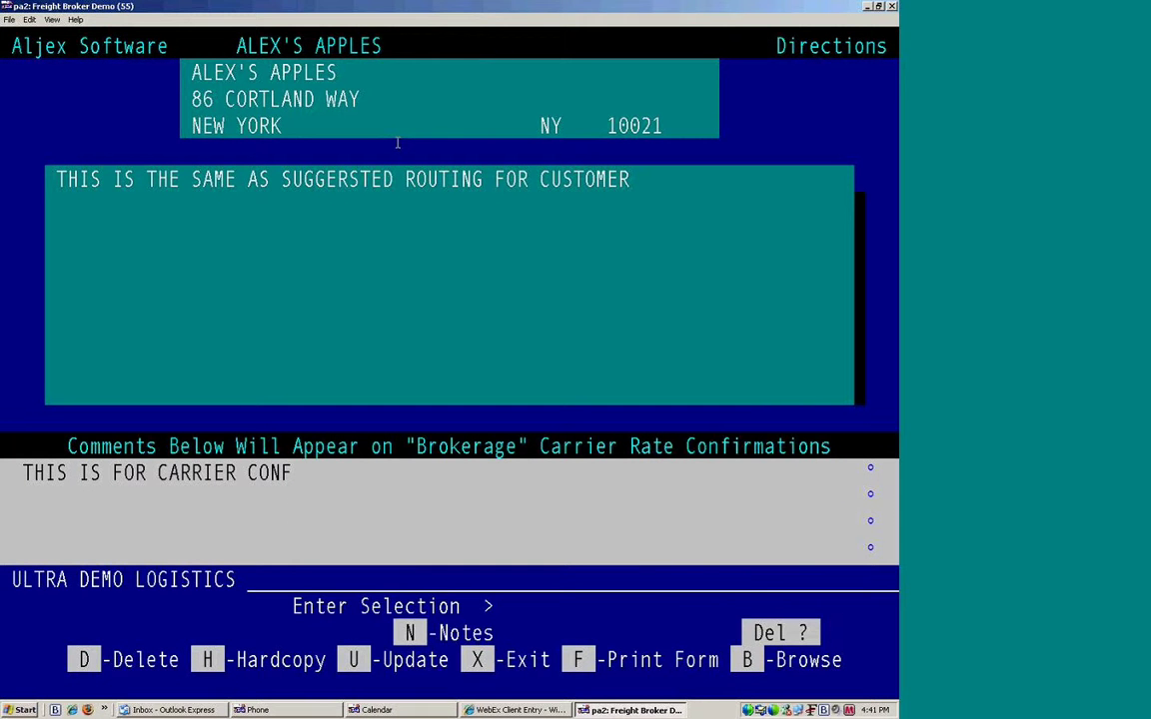
Step: Decline the delete prompt and exit Directions to the ALEX'S APPLES Customer File main screen
key("n")
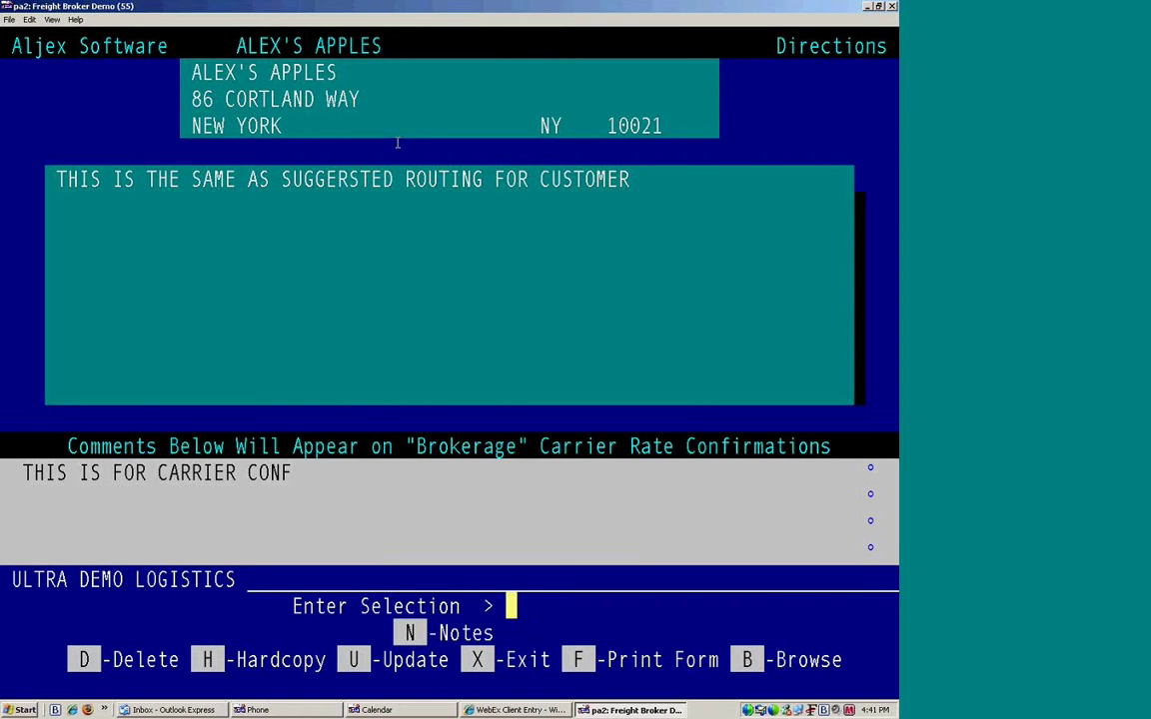
key("x")
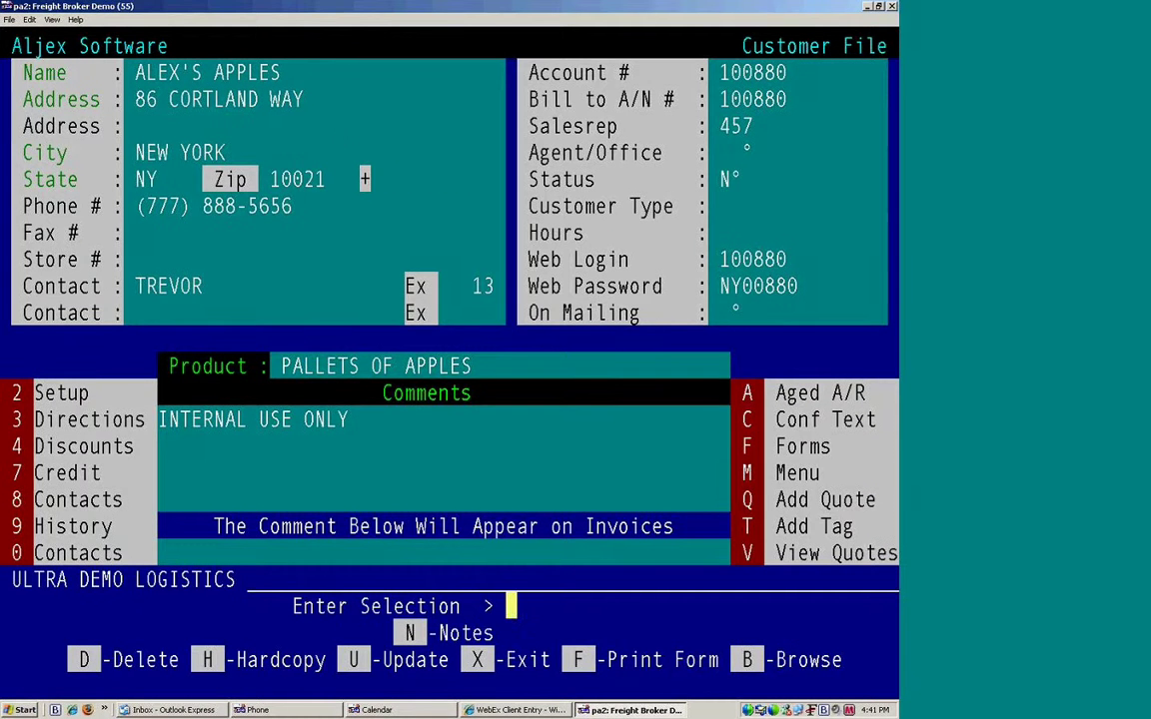
left_click(86, 487)
left_click_drag(86, 487, 36, 361)
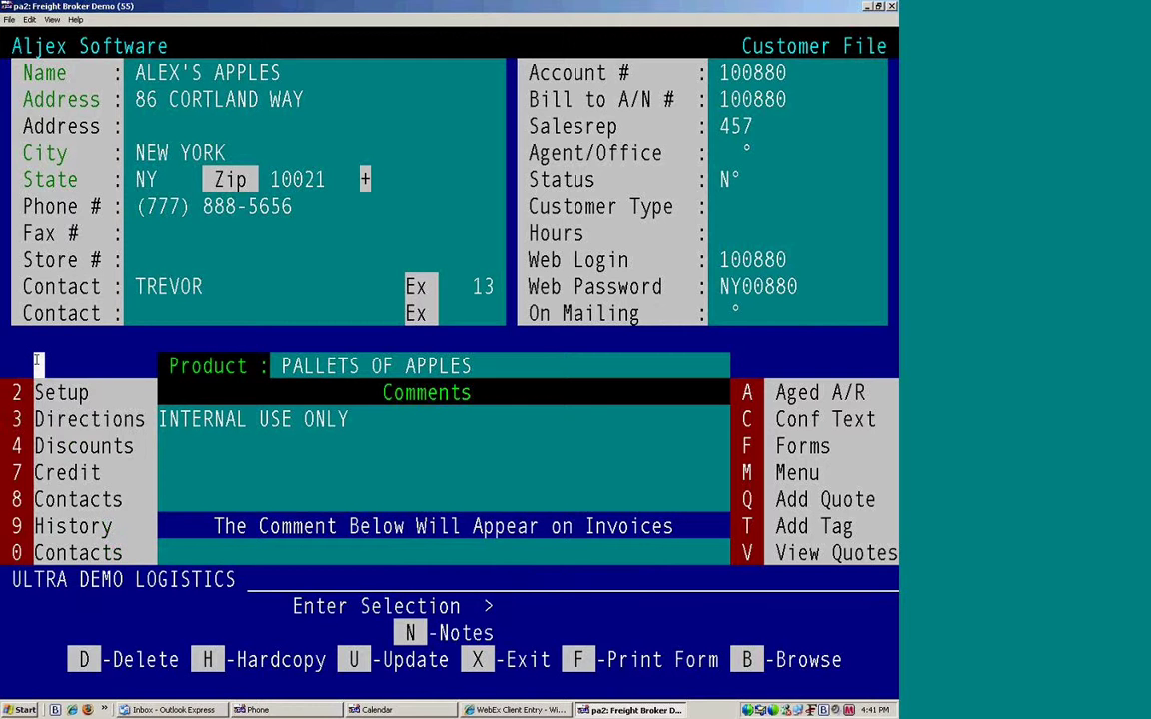